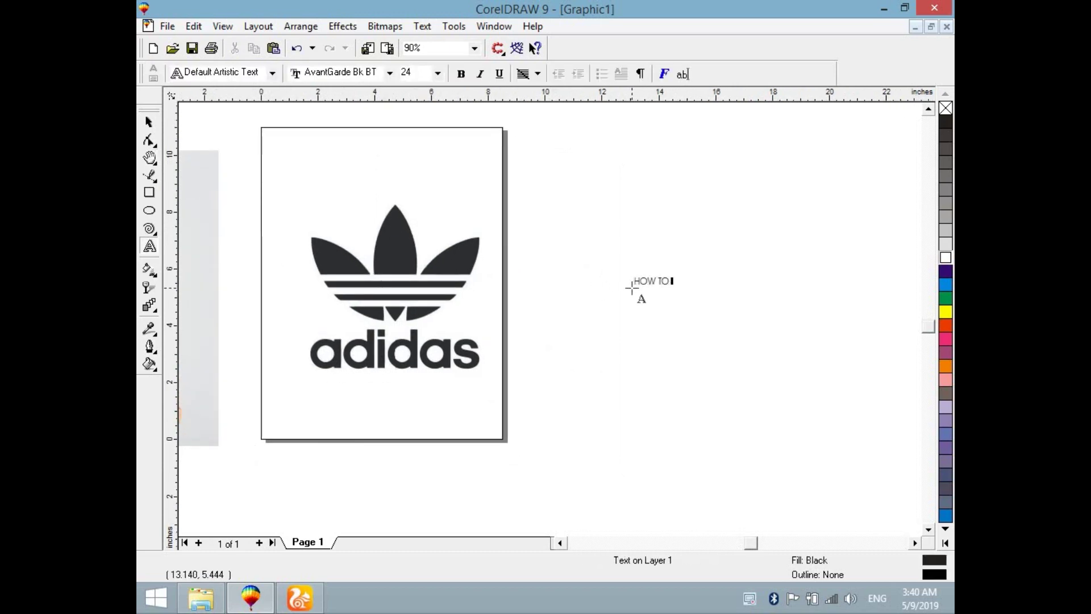
Complete the title "HOW TO MAKE ADIDAS LOGO FOR SHIRT SCREEN PRINTING" beside the page, enlarged to about 70 pt in bold.
{"action": "type", "text": "KE ADIDAS LOGO"}
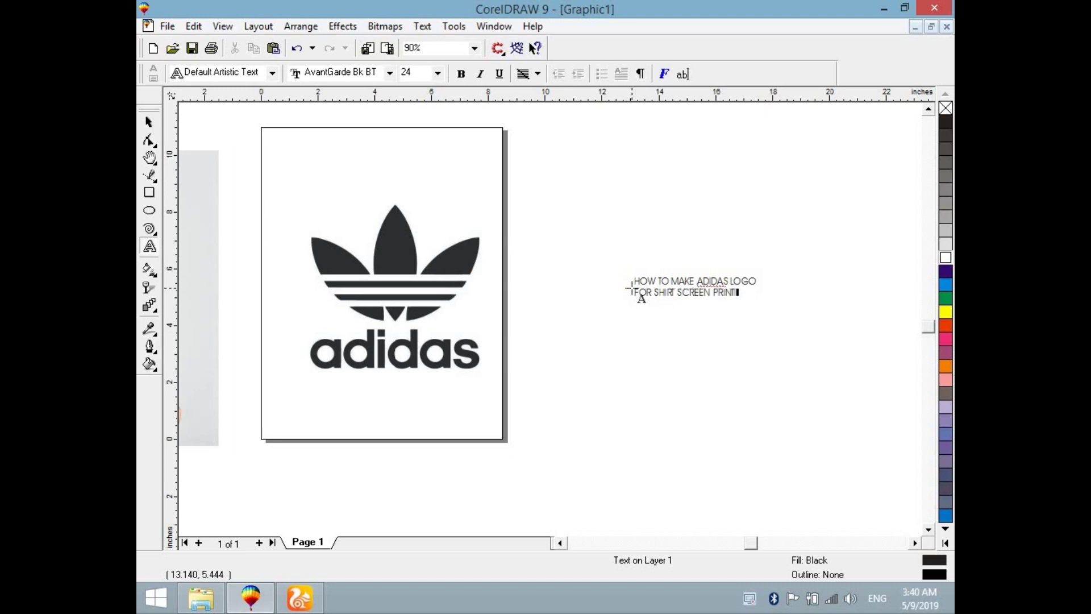
{"action": "left_click_drag", "start_coordinate": [763, 305], "coordinate": [870, 405]}
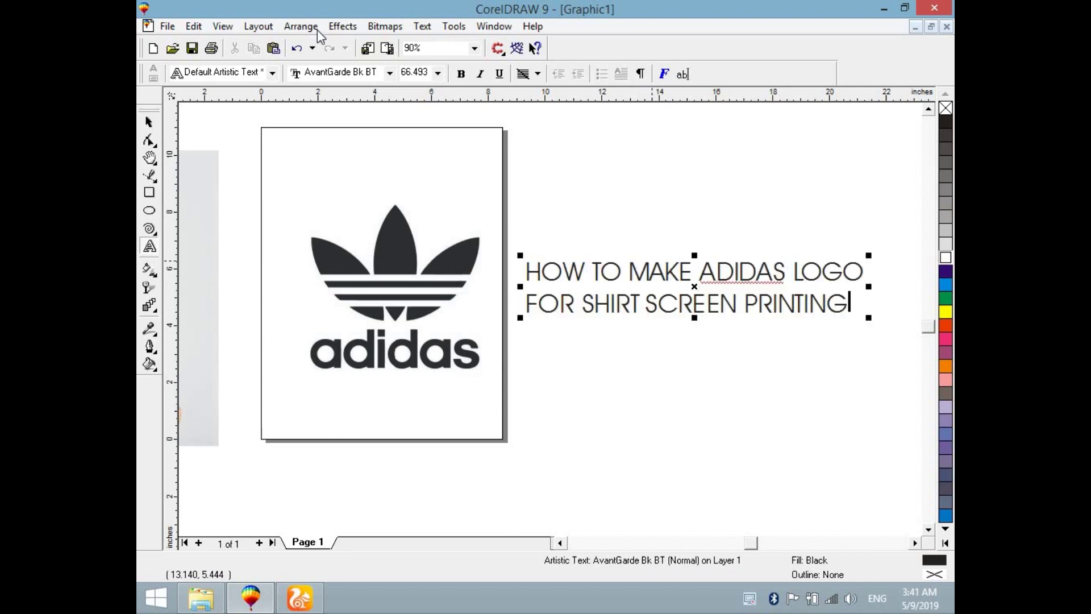
{"action": "left_click", "coordinate": [461, 74]}
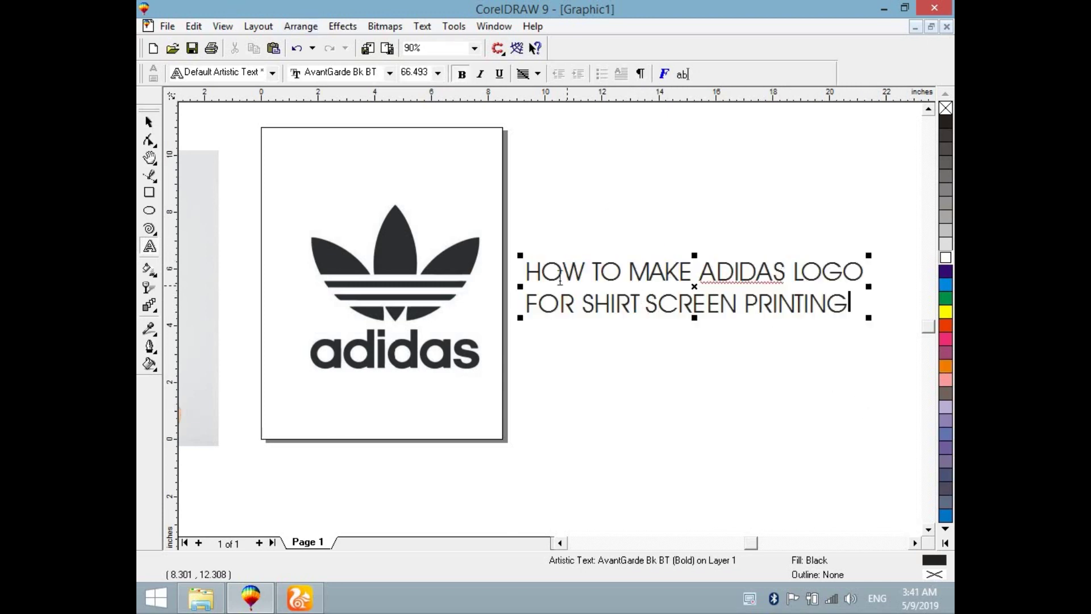
{"action": "left_click_drag", "start_coordinate": [527, 272], "coordinate": [849, 305]}
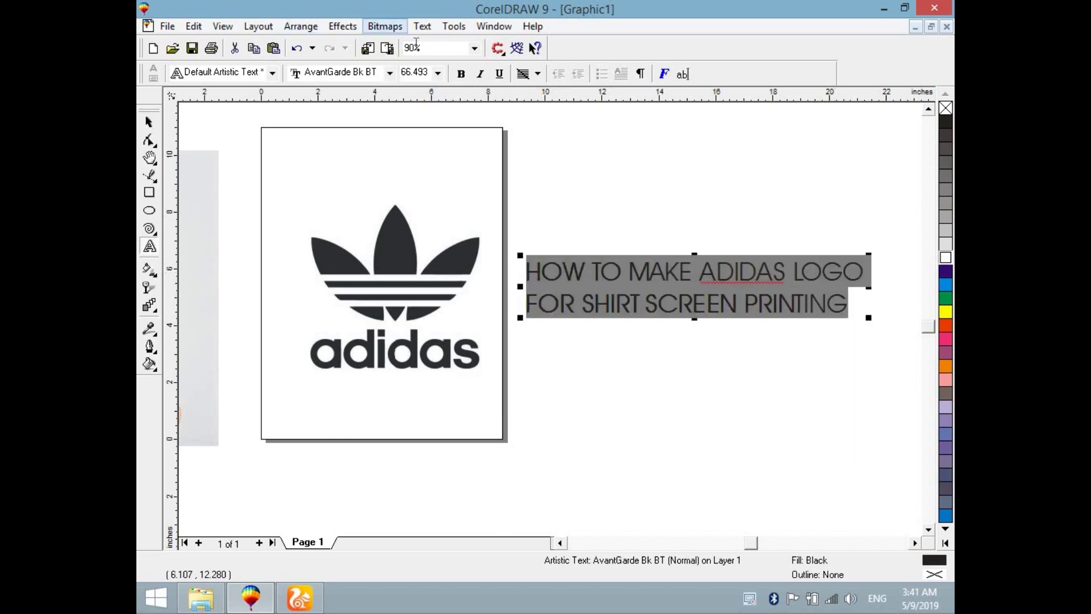
{"action": "left_click", "coordinate": [461, 74]}
{"action": "left_click_drag", "start_coordinate": [879, 320], "coordinate": [804, 325]}
{"action": "scroll", "coordinate": [554, 336], "scroll_direction": "up", "scroll_amount": 1}
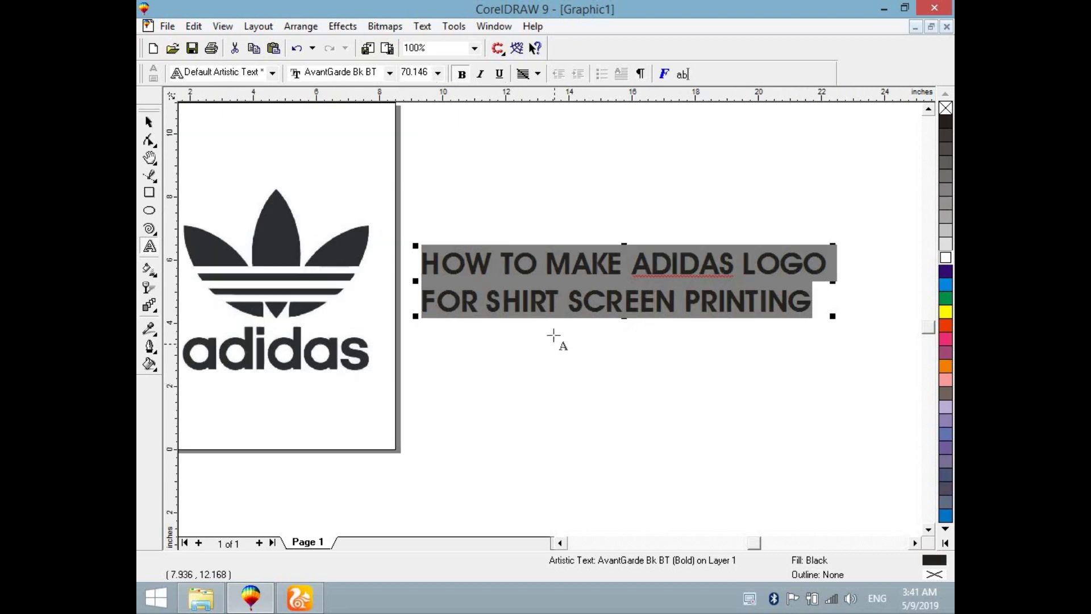
{"action": "scroll", "coordinate": [560, 307], "scroll_direction": "up", "scroll_amount": 2}
{"action": "scroll", "coordinate": [586, 328], "scroll_direction": "down", "scroll_amount": 2}
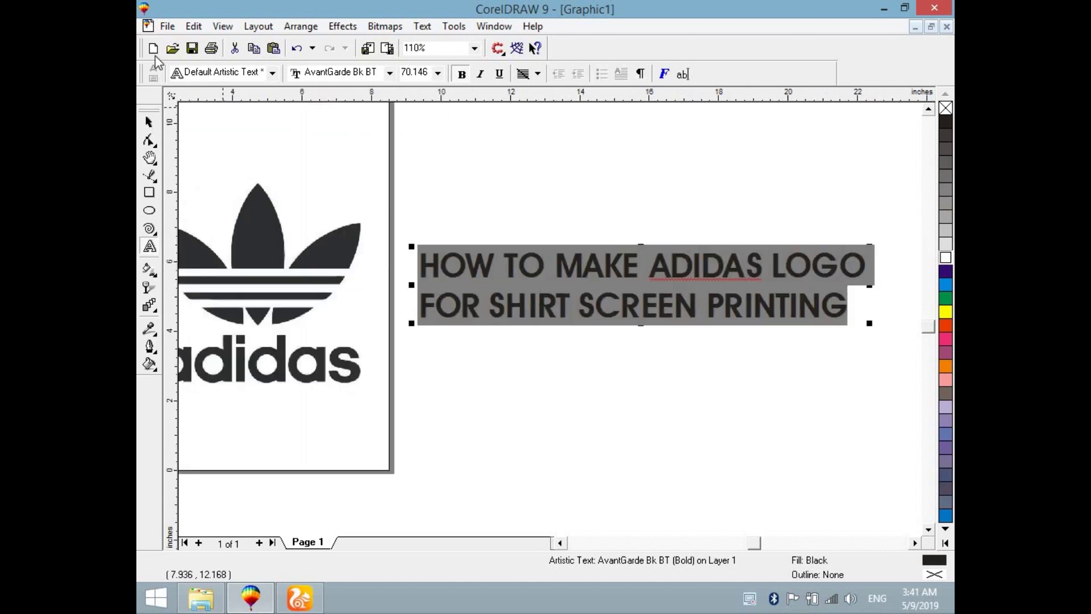
Delete the title text beside the page.
{"action": "left_click", "coordinate": [149, 123]}
{"action": "left_click", "coordinate": [588, 209]}
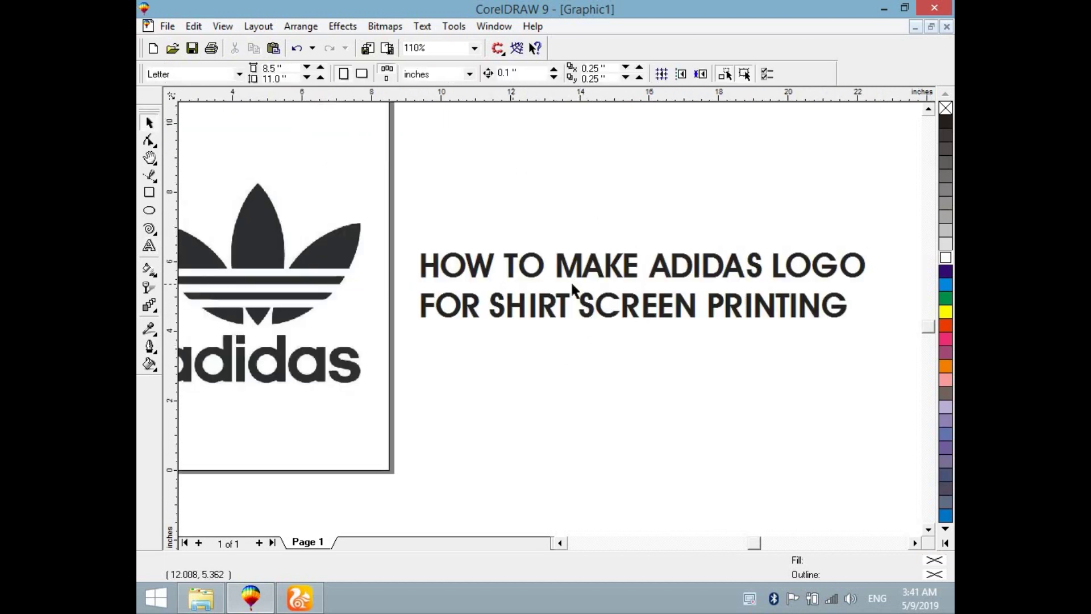
{"action": "left_click", "coordinate": [713, 311]}
{"action": "key", "text": "Delete"}
Switch the document display to wireframe so the logo bitmap can be traced.
{"action": "key", "text": "h"}
{"action": "left_click_drag", "start_coordinate": [451, 358], "coordinate": [555, 334]}
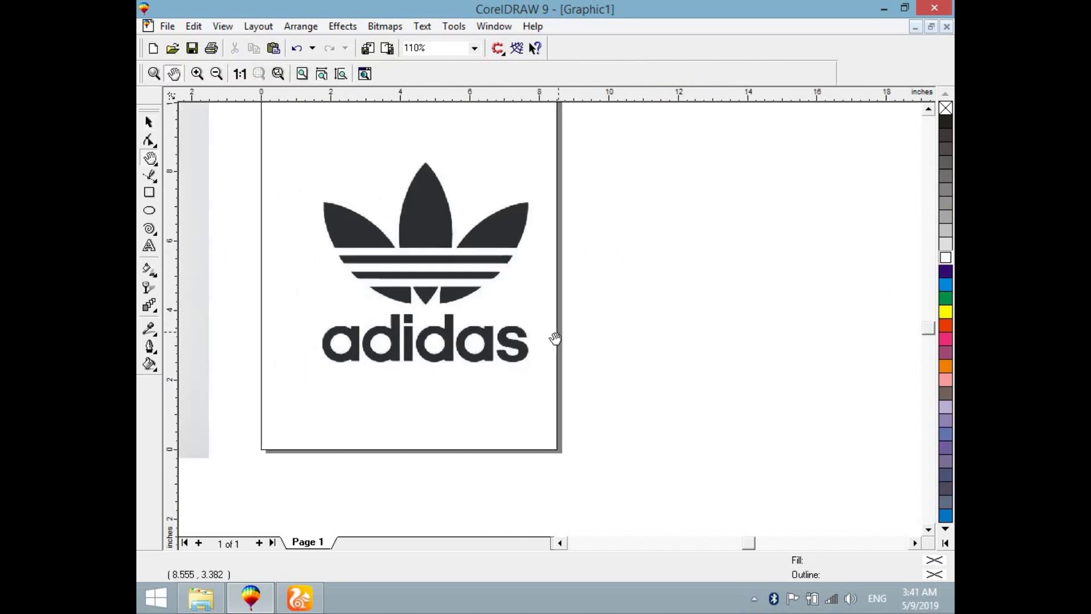
{"action": "scroll", "coordinate": [476, 328], "scroll_direction": "up", "scroll_amount": 2}
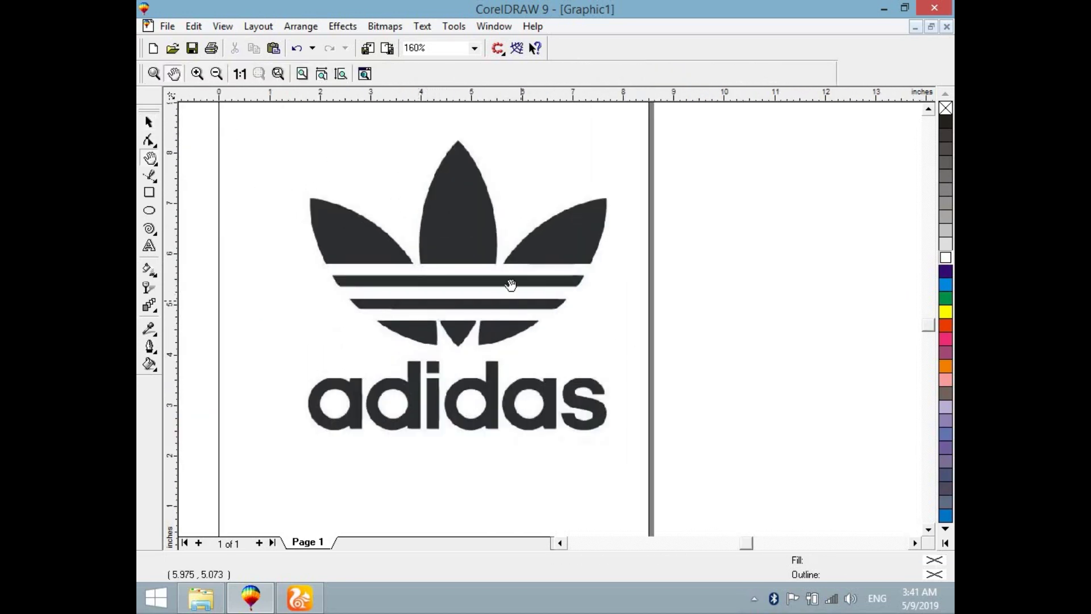
{"action": "scroll", "coordinate": [515, 293], "scroll_direction": "down", "scroll_amount": 2}
{"action": "key", "text": "space"}
{"action": "left_click", "coordinate": [450, 196]}
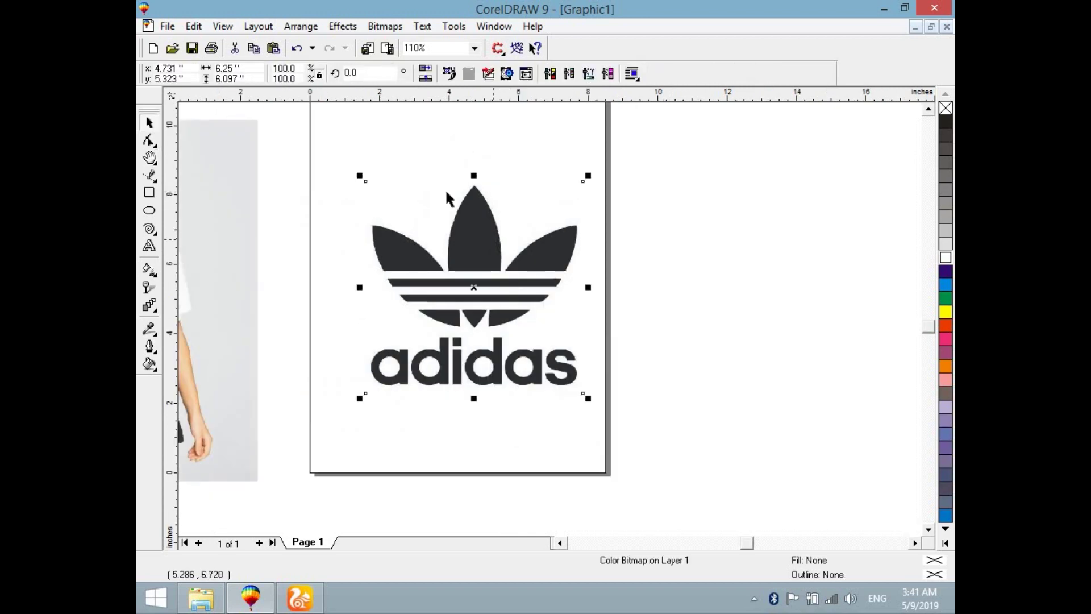
{"action": "left_click", "coordinate": [221, 27]}
{"action": "left_click", "coordinate": [251, 61]}
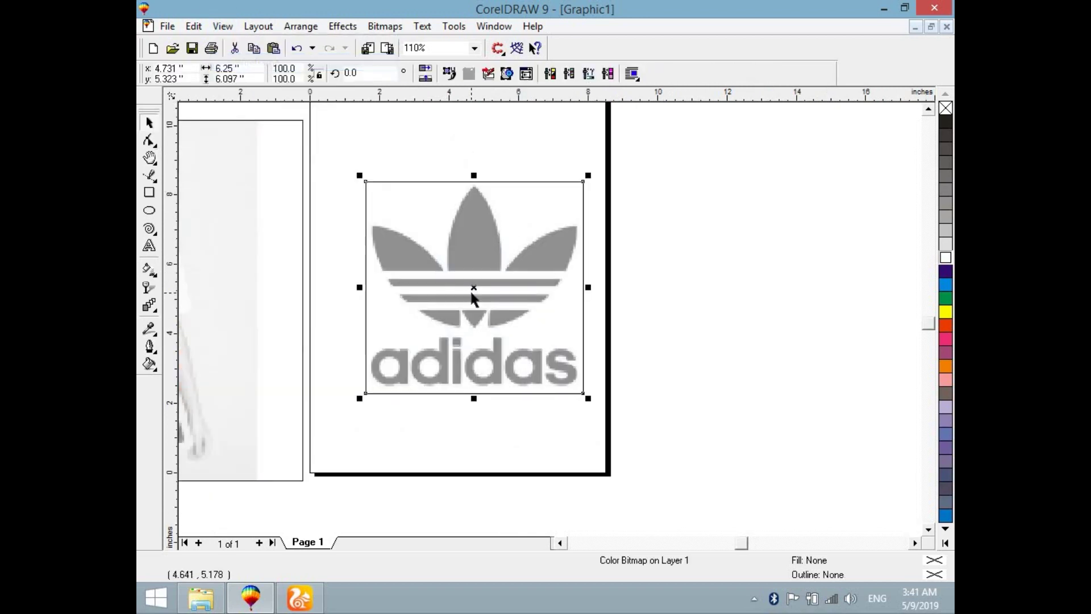
Draw an ellipse about 2.36 in wide and 4.89 in high along the left edge of the logo's center leaf.
{"action": "scroll", "coordinate": [469, 288], "scroll_direction": "up", "scroll_amount": 2}
{"action": "left_click", "coordinate": [150, 210]}
{"action": "left_click_drag", "start_coordinate": [448, 116], "coordinate": [593, 353]}
{"action": "left_click_drag", "start_coordinate": [519, 233], "coordinate": [499, 244]}
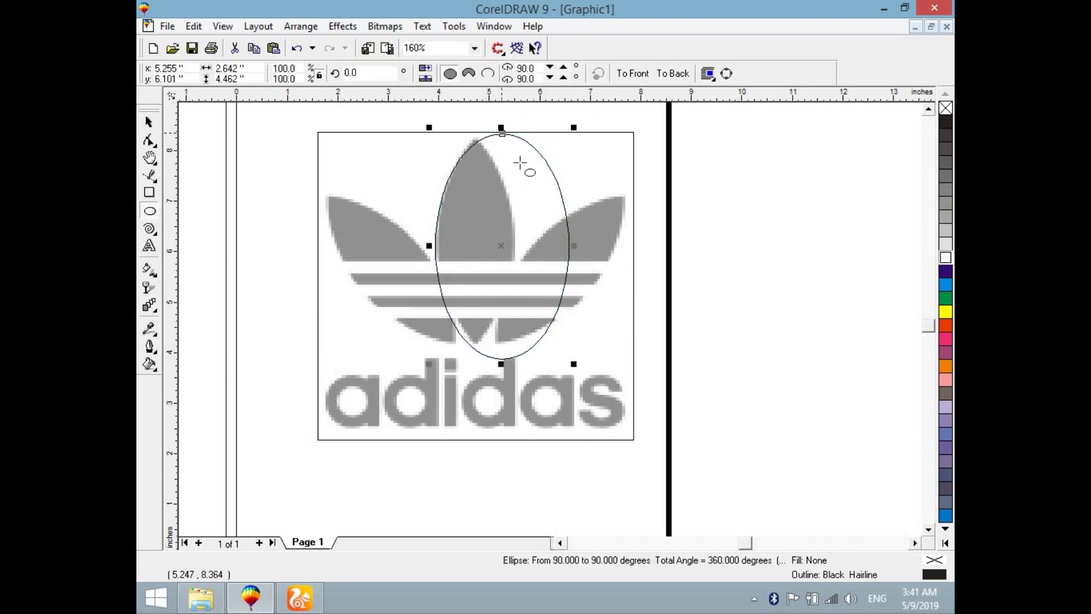
{"action": "left_click_drag", "start_coordinate": [574, 245], "coordinate": [556, 244]}
{"action": "left_click_drag", "start_coordinate": [494, 120], "coordinate": [494, 111]}
{"action": "left_click_drag", "start_coordinate": [493, 363], "coordinate": [494, 377]}
{"action": "left_click_drag", "start_coordinate": [494, 246], "coordinate": [500, 248]}
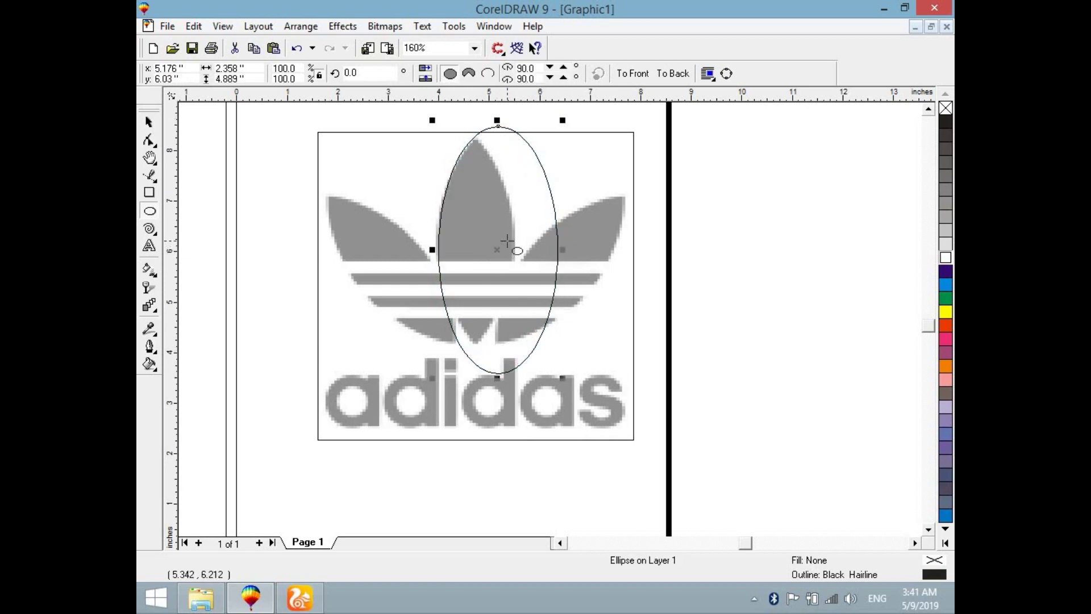
Skew the ellipse to lean along the center leaf's left edge and shorten it to about 4.75 in high.
{"action": "left_click", "coordinate": [497, 248]}
{"action": "left_click_drag", "start_coordinate": [498, 380], "coordinate": [509, 379]}
{"action": "left_click_drag", "start_coordinate": [508, 127], "coordinate": [498, 128]}
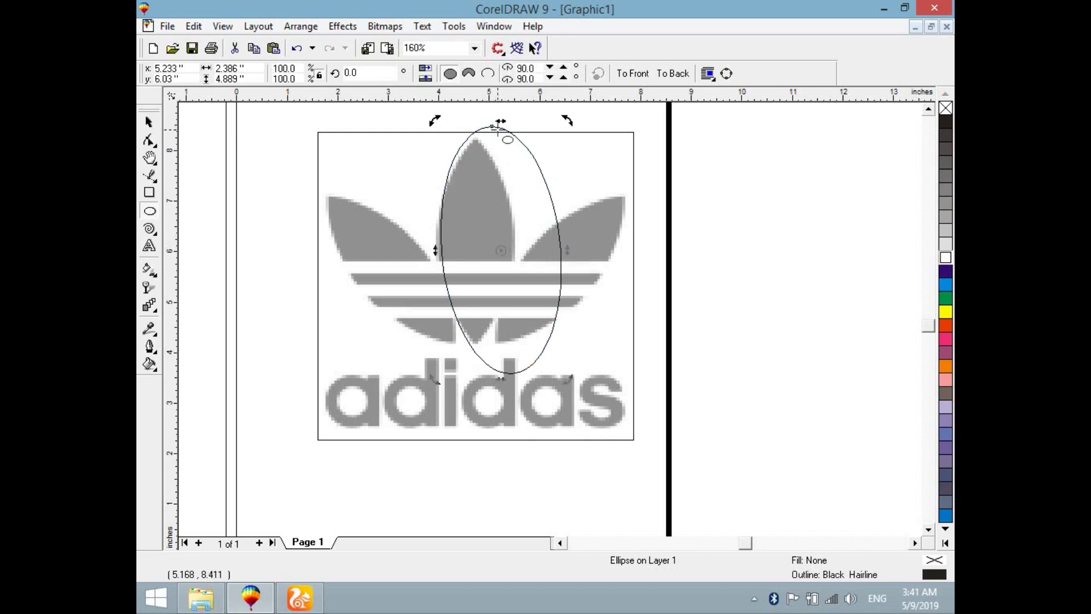
{"action": "left_click", "coordinate": [499, 125]}
{"action": "left_click_drag", "start_coordinate": [500, 120], "coordinate": [500, 127]}
{"action": "left_click_drag", "start_coordinate": [503, 252], "coordinate": [500, 254]}
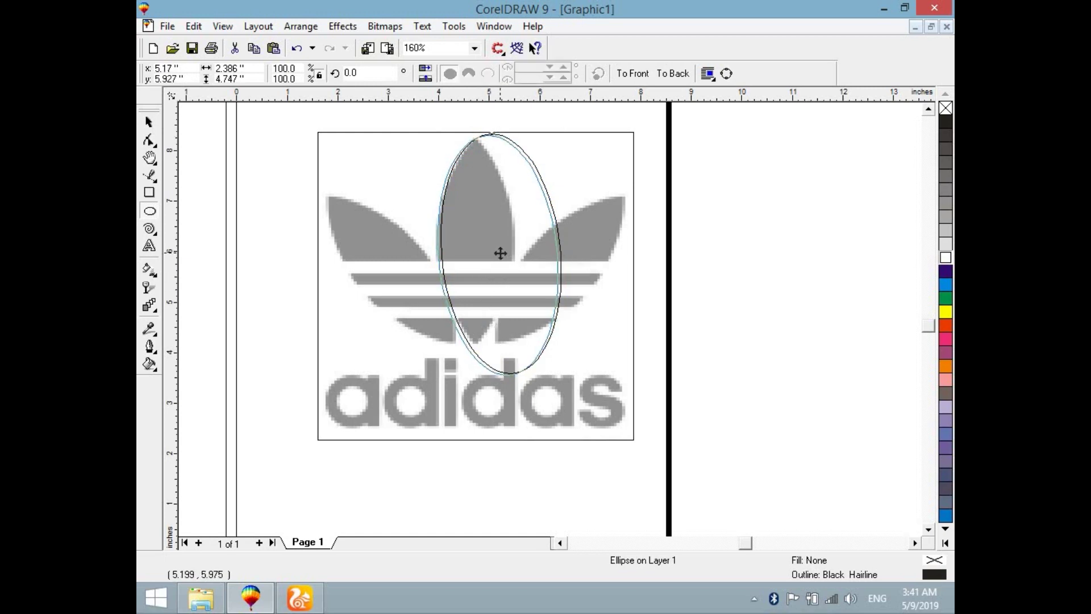
Skew the ellipse slightly further so its curve follows the center leaf's left edge.
{"action": "key", "text": "F7"}
{"action": "left_click", "coordinate": [499, 256]}
{"action": "left_click_drag", "start_coordinate": [499, 381], "coordinate": [507, 380]}
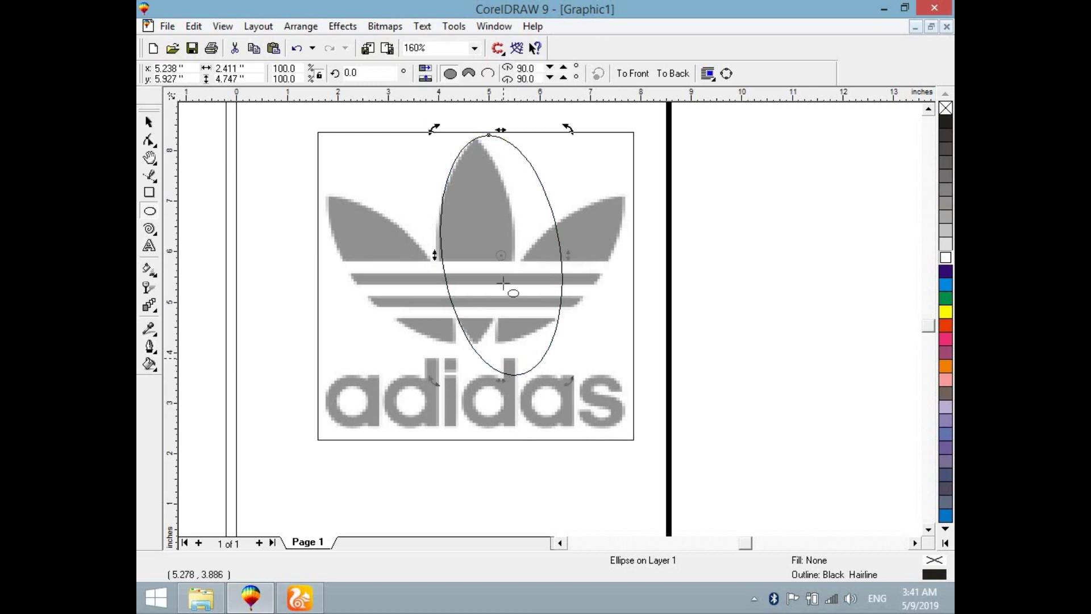
{"action": "key", "text": "space"}
{"action": "key", "text": "space"}
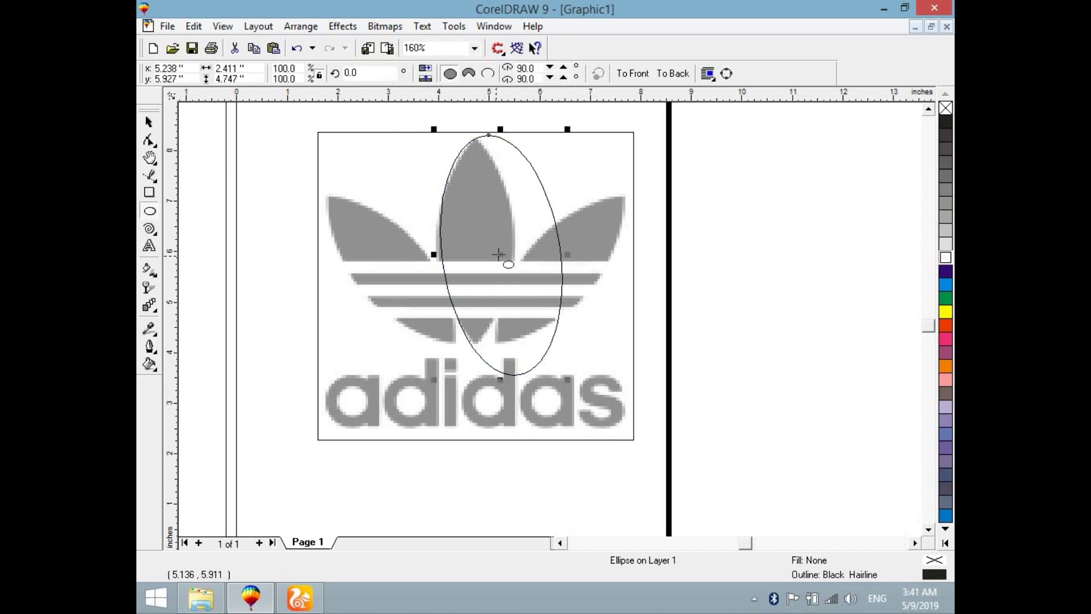
Duplicate the ellipse, mirror the copy horizontally and align it with the center leaf's right edge.
{"action": "left_click_drag", "start_coordinate": [497, 254], "coordinate": [461, 259]}
{"action": "right_click", "coordinate": [460, 258]}
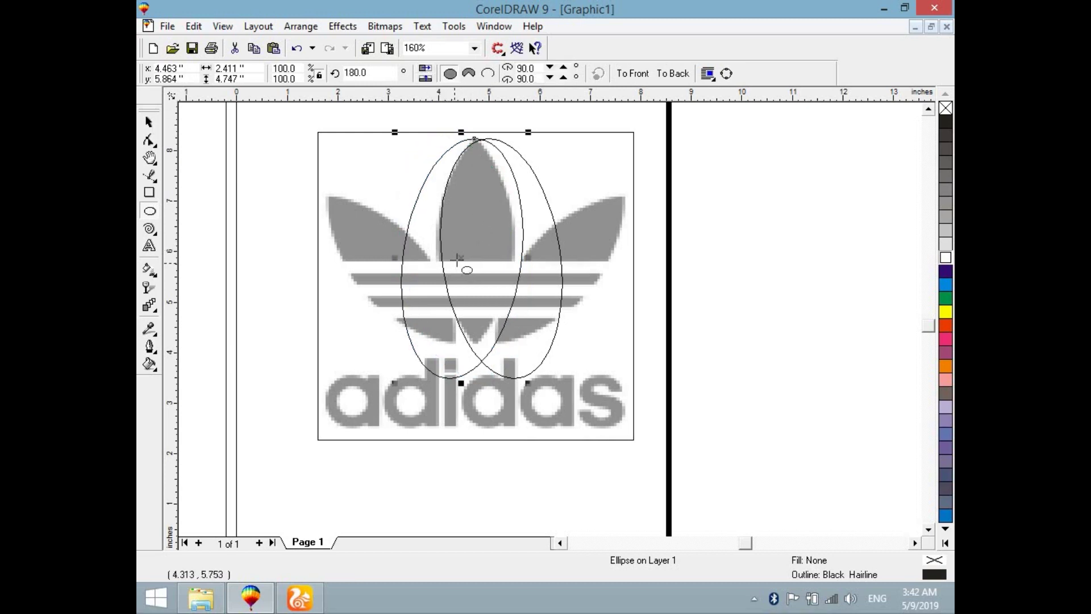
{"action": "left_click", "coordinate": [425, 79]}
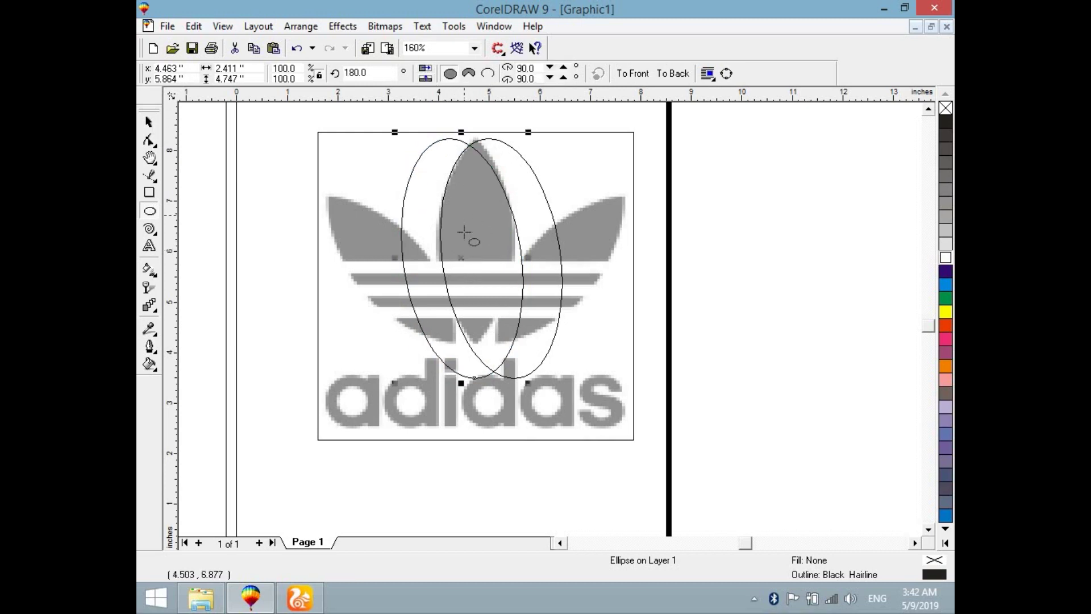
{"action": "left_click", "coordinate": [425, 76]}
{"action": "left_click_drag", "start_coordinate": [456, 258], "coordinate": [450, 254]}
Try to trim the two overlapping ellipses against each other.
{"action": "left_click_drag", "start_coordinate": [755, 458], "coordinate": [330, 119]}
{"action": "left_click", "coordinate": [641, 74]}
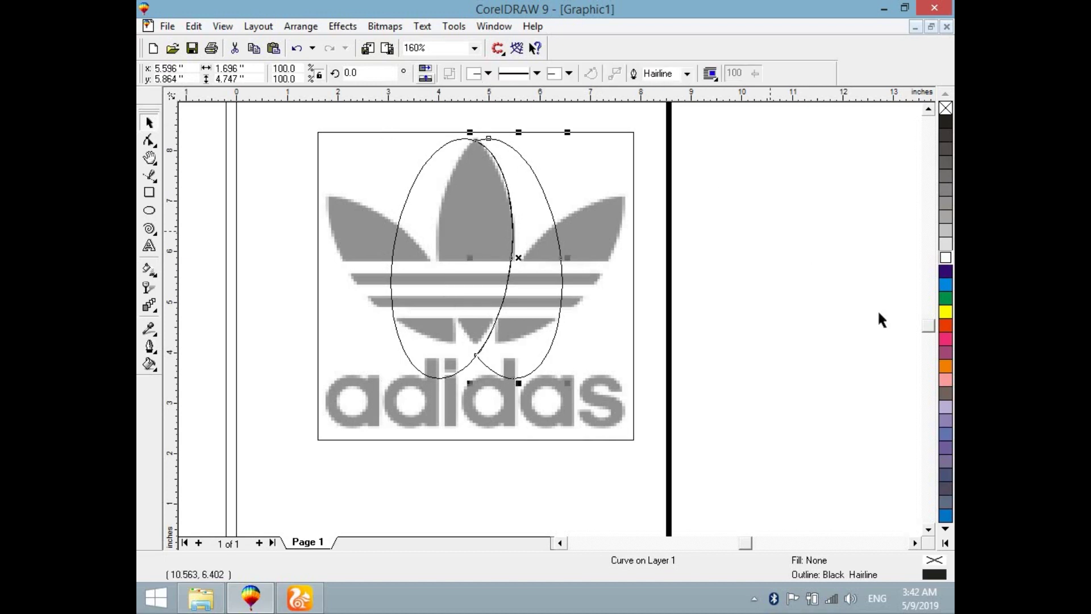
{"action": "left_click", "coordinate": [733, 323]}
{"action": "left_click_drag", "start_coordinate": [819, 449], "coordinate": [309, 114]}
{"action": "key", "text": "Escape"}
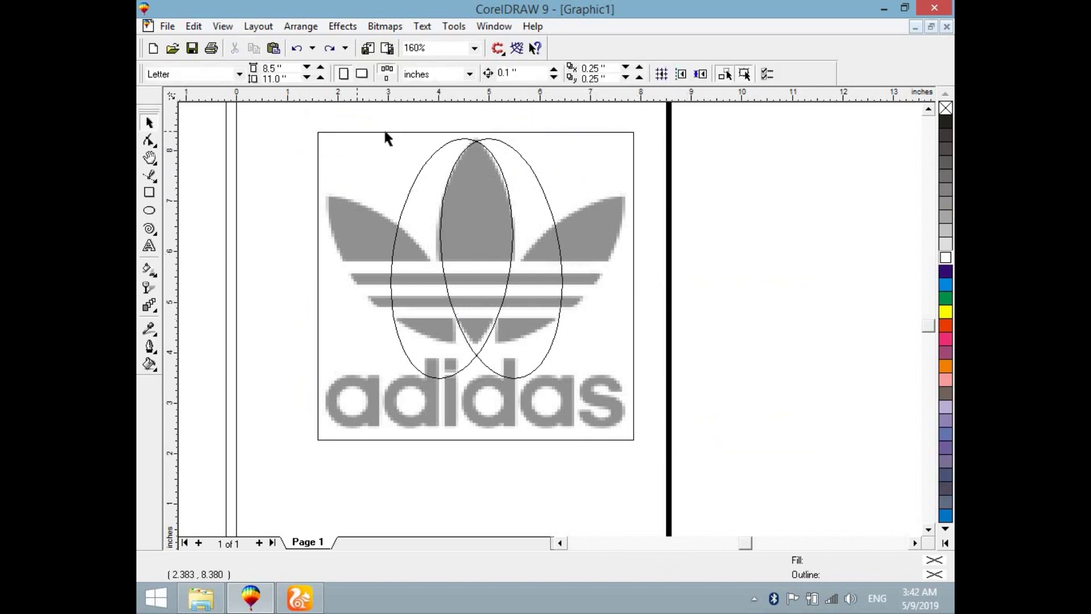
{"action": "left_click_drag", "start_coordinate": [400, 119], "coordinate": [568, 415]}
{"action": "left_click_drag", "start_coordinate": [363, 110], "coordinate": [583, 397]}
{"action": "left_click", "coordinate": [643, 73]}
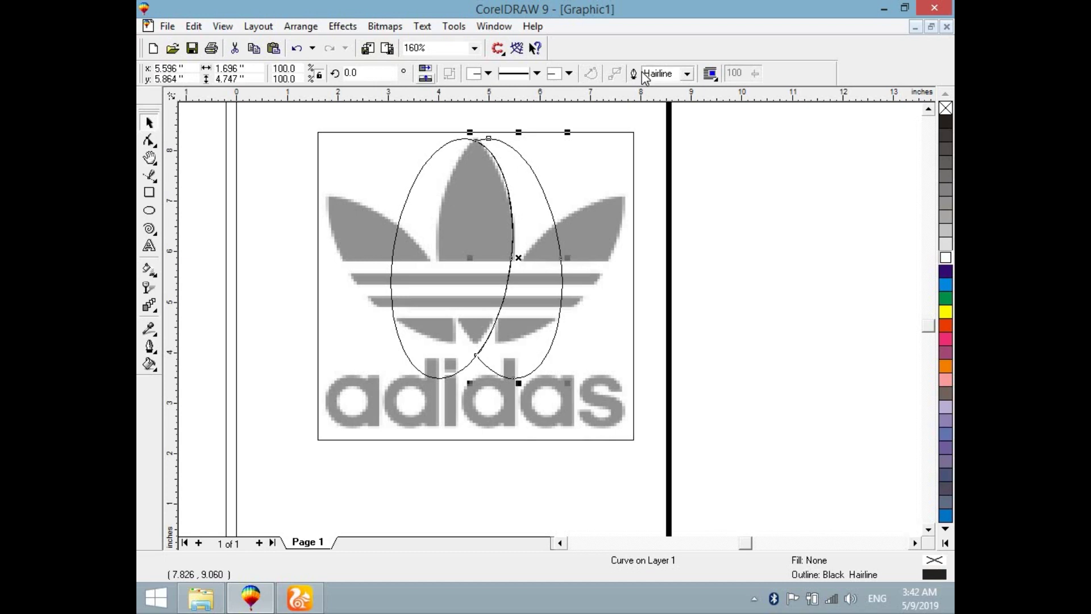
{"action": "key", "text": "ctrl+z"}
Intersect the two ellipses and delete both originals, keeping only the overlapping leaf shape.
{"action": "left_click_drag", "start_coordinate": [460, 204], "coordinate": [585, 411]}
{"action": "left_click", "coordinate": [659, 74]}
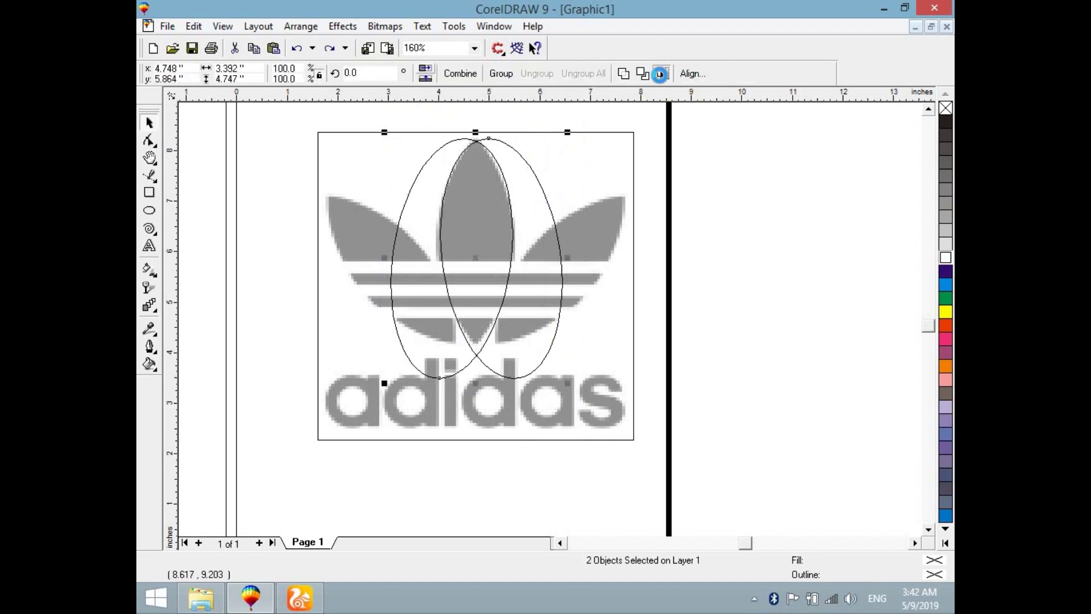
{"action": "left_click", "coordinate": [847, 319]}
{"action": "left_click", "coordinate": [538, 221]}
{"action": "key", "text": "Delete"}
{"action": "left_click", "coordinate": [471, 196]}
{"action": "left_click", "coordinate": [411, 179]}
{"action": "key", "text": "Delete"}
Resize the leaf outline to about 1.55 in wide and 4.07 in high so it matches the logo's center leaf.
{"action": "left_click", "coordinate": [493, 193]}
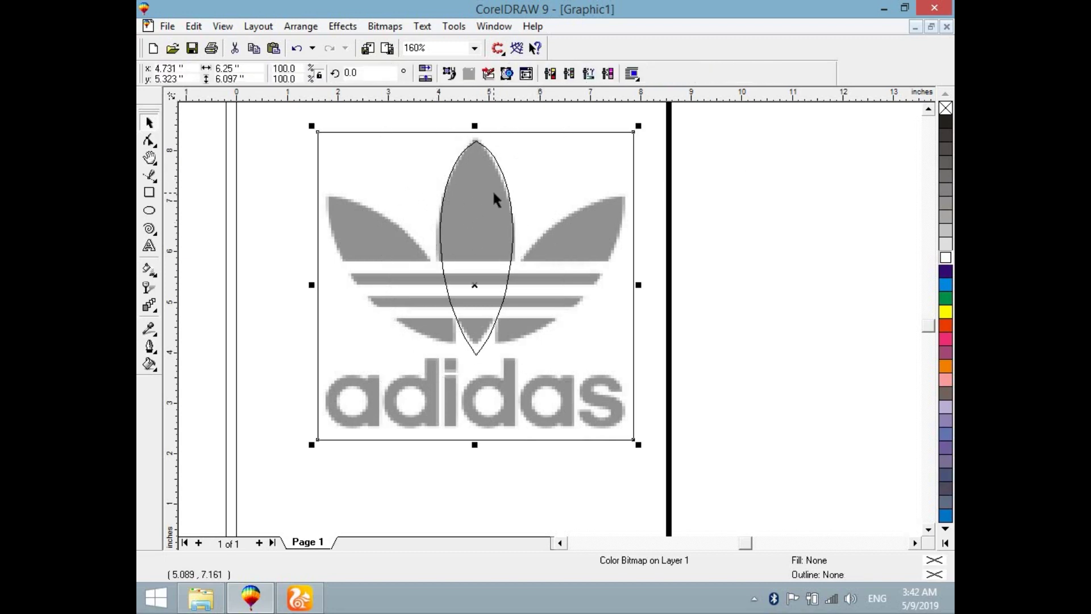
{"action": "left_click", "coordinate": [493, 194]}
{"action": "scroll", "coordinate": [470, 348], "scroll_direction": "up", "scroll_amount": 1}
{"action": "left_click_drag", "start_coordinate": [481, 363], "coordinate": [482, 342]}
{"action": "key", "text": "space"}
{"action": "scroll", "coordinate": [481, 342], "scroll_direction": "down", "scroll_amount": 1}
{"action": "key", "text": "h"}
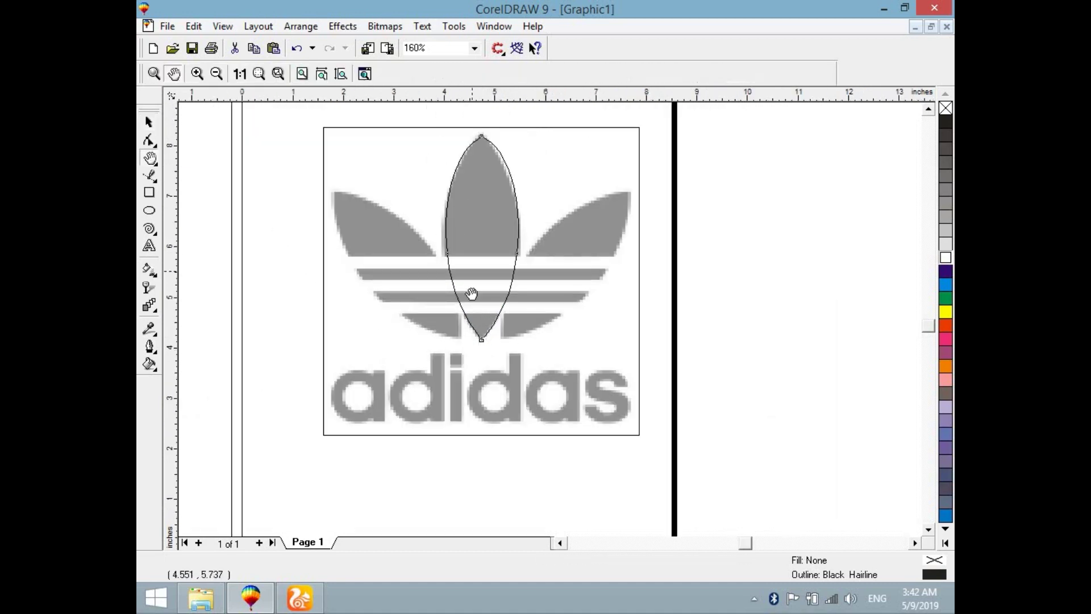
{"action": "key", "text": "space"}
{"action": "left_click_drag", "start_coordinate": [439, 237], "coordinate": [435, 237]}
{"action": "left_click_drag", "start_coordinate": [523, 239], "coordinate": [526, 238]}
Add a node on the leaf outline's upper left edge and bend both upper sides inward to fit the bitmap.
{"action": "key", "text": "F10"}
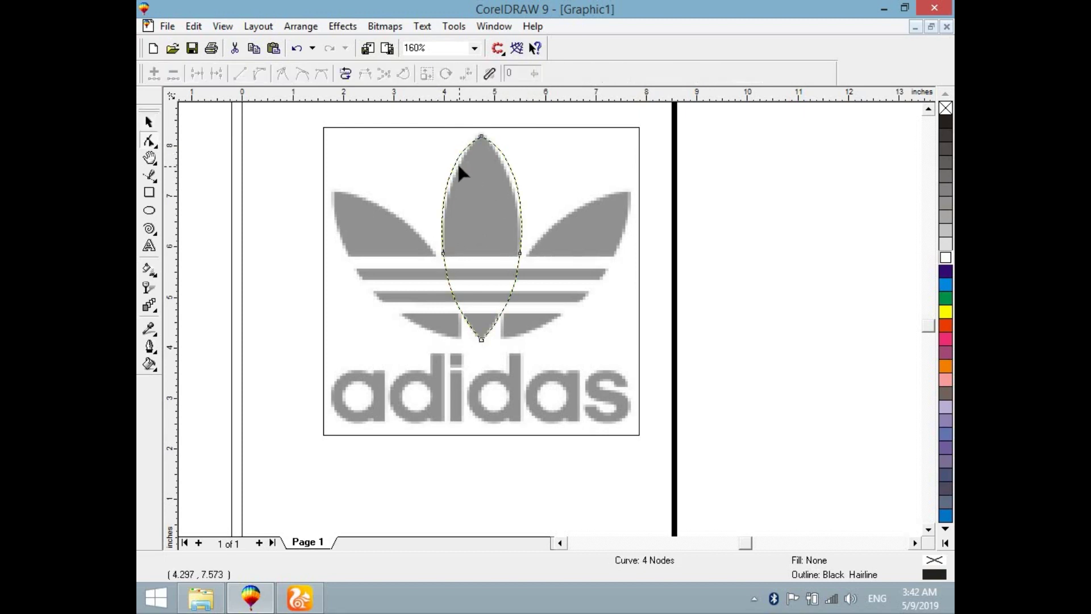
{"action": "scroll", "coordinate": [457, 165], "scroll_direction": "up", "scroll_amount": 1}
{"action": "double_click", "coordinate": [444, 189]}
{"action": "left_click_drag", "start_coordinate": [444, 189], "coordinate": [446, 199]}
{"action": "left_click_drag", "start_coordinate": [536, 203], "coordinate": [534, 214]}
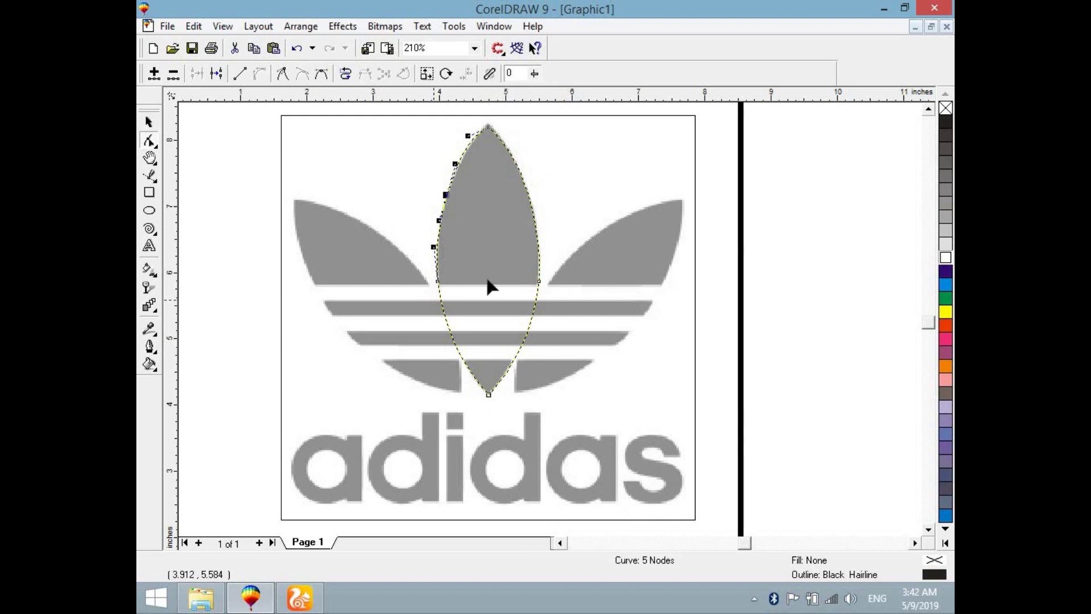
Adjust the curve at the leaf outline's top node to follow the tip of the center leaf.
{"action": "left_click", "coordinate": [392, 154]}
{"action": "left_click", "coordinate": [485, 127]}
{"action": "left_click_drag", "start_coordinate": [489, 126], "coordinate": [468, 149]}
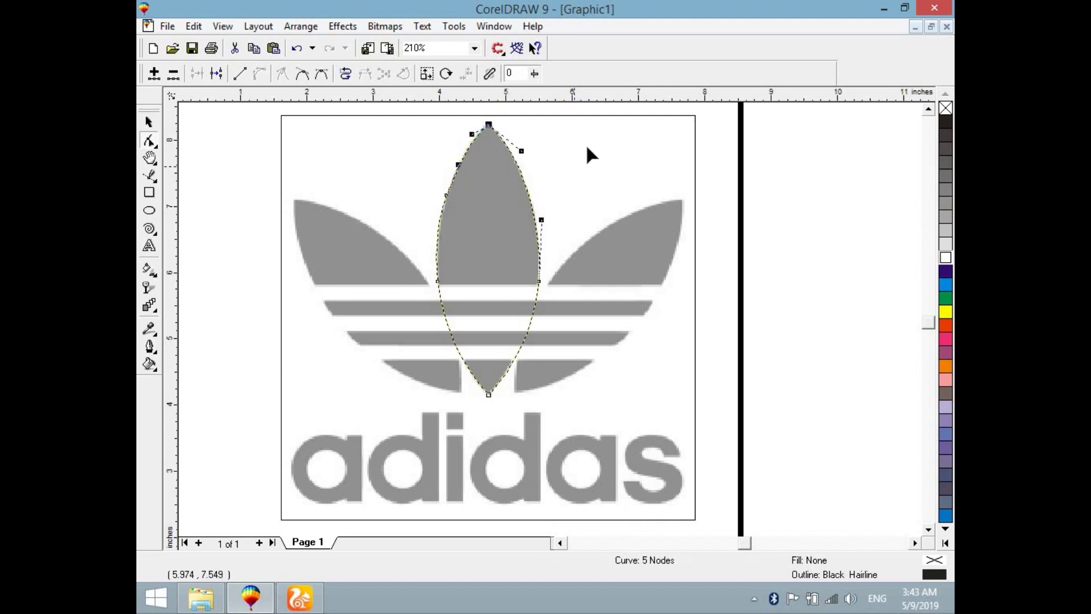
Fill the center leaf shape with black.
{"action": "left_click", "coordinate": [559, 158]}
{"action": "left_click", "coordinate": [538, 255]}
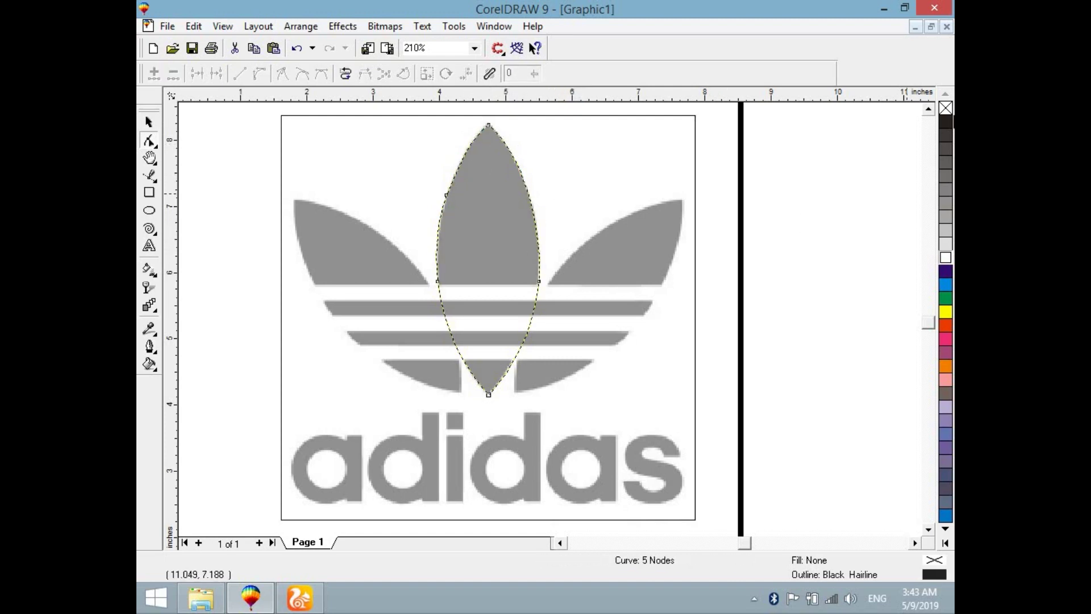
{"action": "left_click", "coordinate": [947, 135]}
{"action": "left_click", "coordinate": [946, 122]}
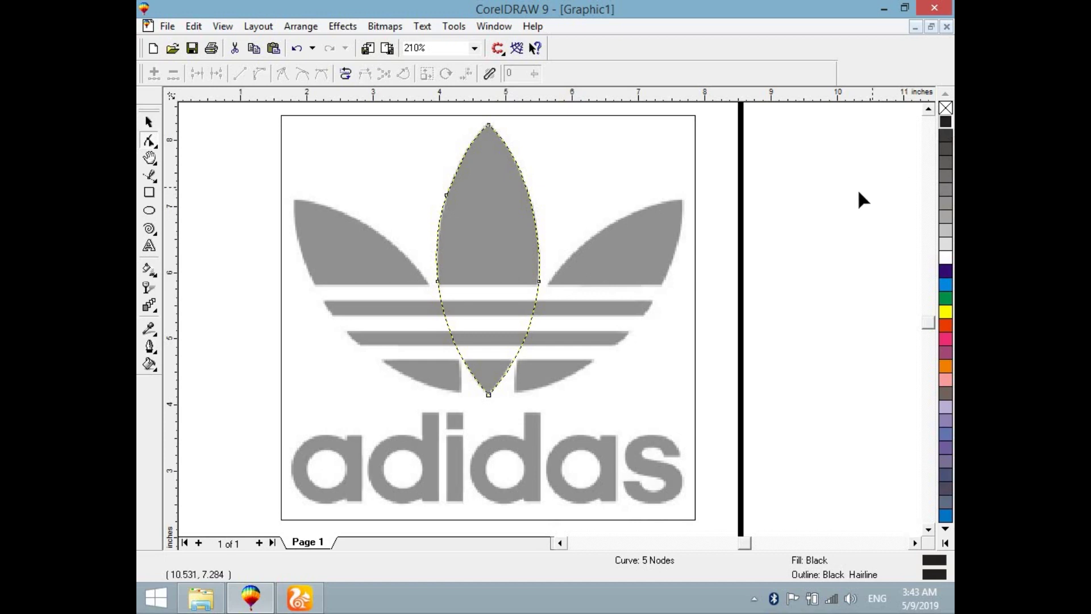
Create a duplicate of the leaf shape rotated to 315° about its bottom tip.
{"action": "key", "text": "space"}
{"action": "left_click", "coordinate": [494, 256]}
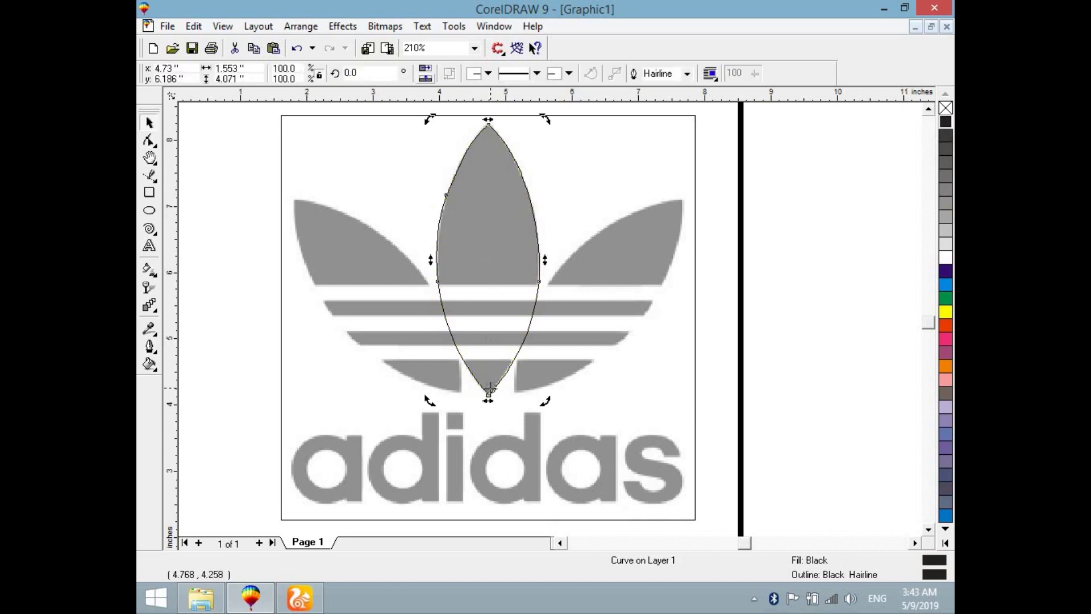
{"action": "left_click_drag", "start_coordinate": [546, 123], "coordinate": [719, 254]}
Position the rotated leaf over the logo's right leaf and resize it to about 2.56 in wide and 2.88 in high.
{"action": "left_click_drag", "start_coordinate": [590, 280], "coordinate": [597, 278]}
{"action": "left_click", "coordinate": [536, 345]}
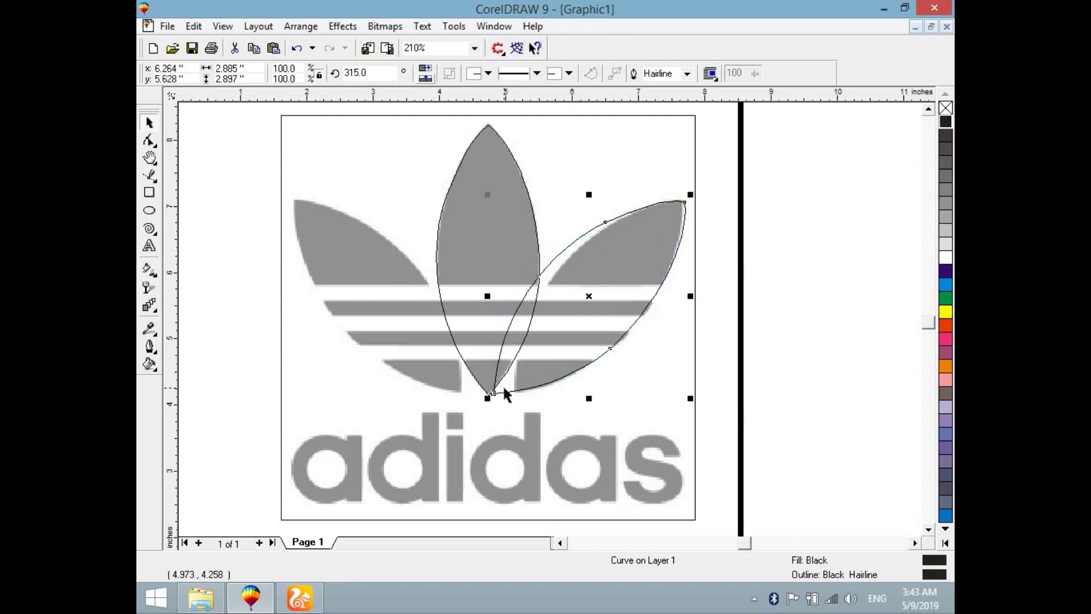
{"action": "scroll", "coordinate": [503, 387], "scroll_direction": "up", "scroll_amount": 1}
{"action": "left_click_drag", "start_coordinate": [489, 395], "coordinate": [529, 398]}
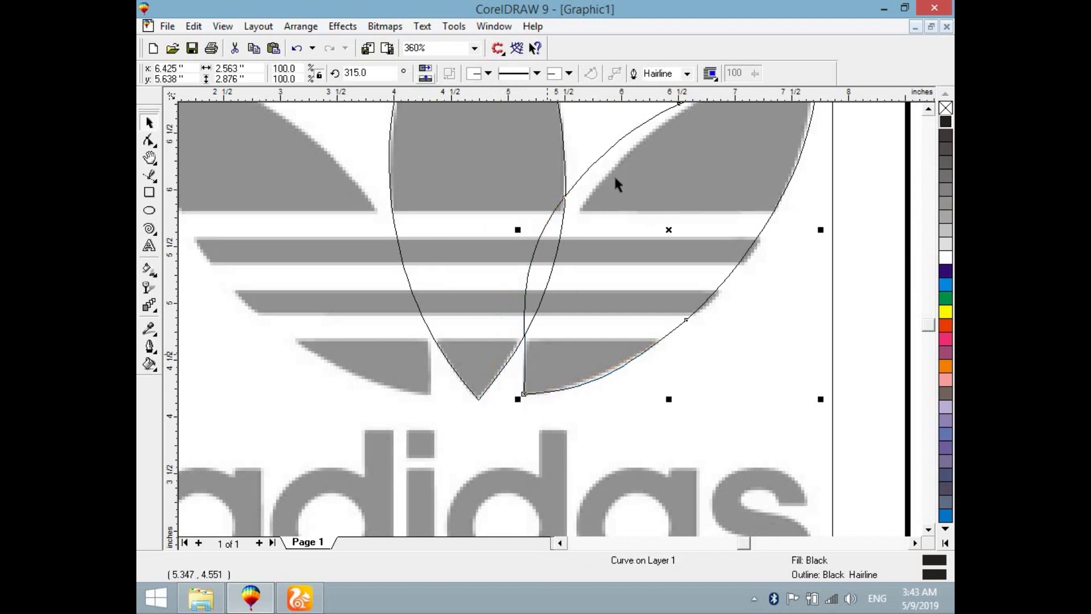
Reshape the rotated leaf's inner edge and move its bottom node to follow the bitmap's right leaf.
{"action": "double_click", "coordinate": [564, 198]}
{"action": "left_click", "coordinate": [574, 184]}
{"action": "left_click_drag", "start_coordinate": [578, 187], "coordinate": [607, 174]}
{"action": "key", "text": "F10"}
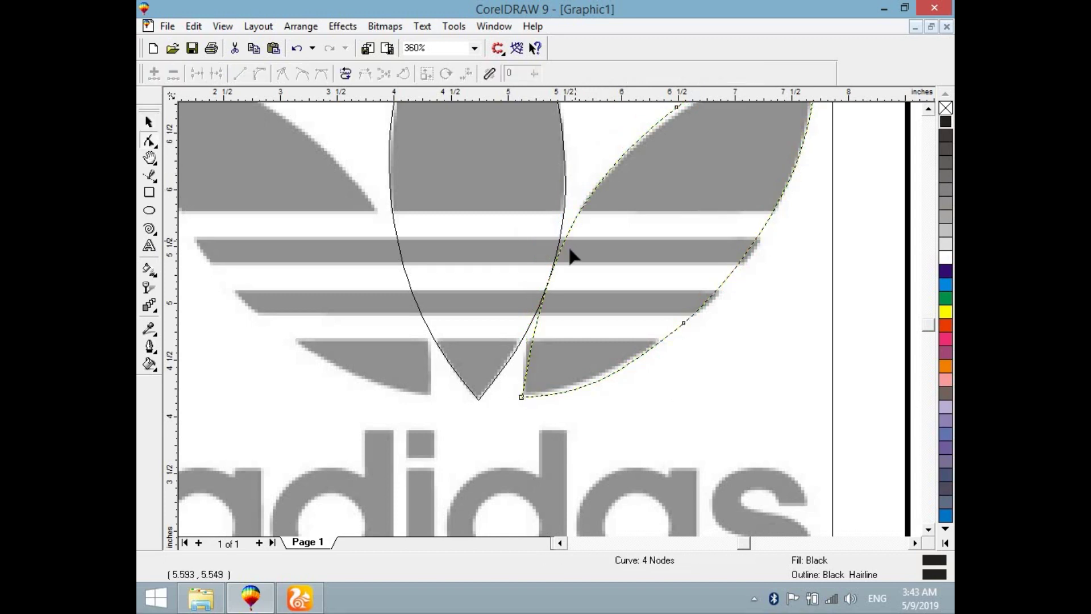
{"action": "left_click_drag", "start_coordinate": [521, 396], "coordinate": [522, 393]}
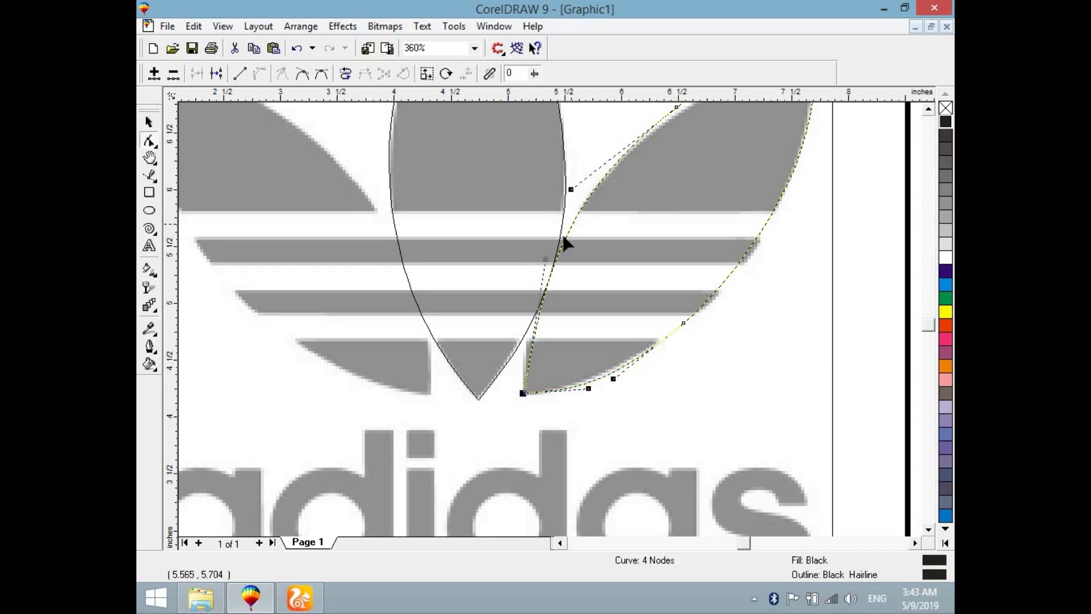
Move the right leaf's tip node onto the bitmap's tip, remove the node on its inner edge and refit that curve to the logo.
{"action": "key", "text": "h"}
{"action": "left_click_drag", "start_coordinate": [759, 238], "coordinate": [678, 356]}
{"action": "key", "text": "space"}
{"action": "key", "text": "space"}
{"action": "left_click_drag", "start_coordinate": [730, 192], "coordinate": [732, 186]}
{"action": "left_click_drag", "start_coordinate": [645, 199], "coordinate": [646, 196]}
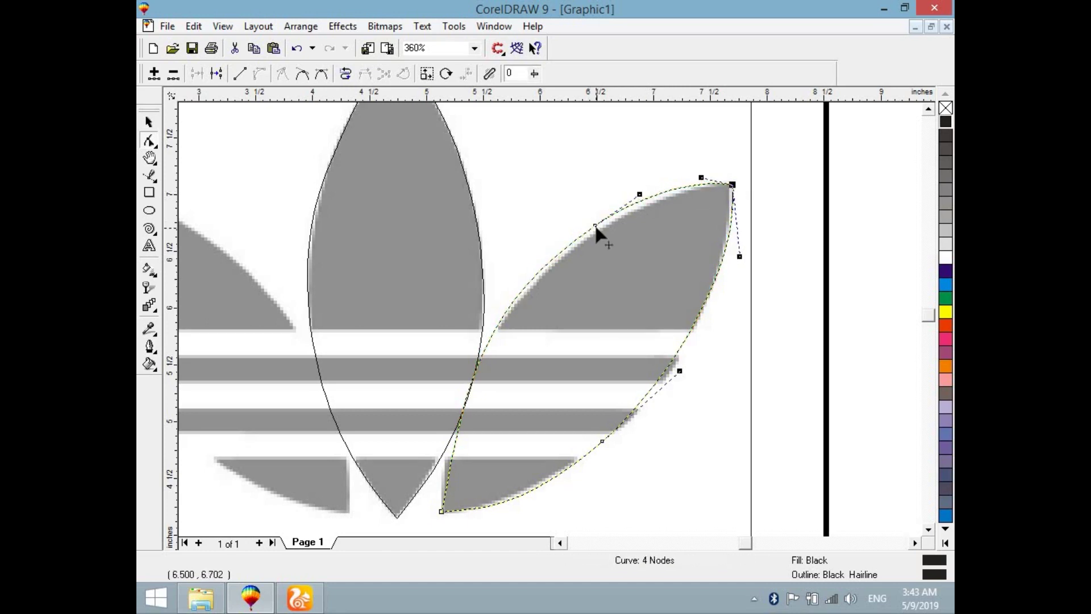
{"action": "double_click", "coordinate": [594, 225]}
{"action": "left_click_drag", "start_coordinate": [637, 194], "coordinate": [627, 213]}
{"action": "double_click", "coordinate": [523, 298]}
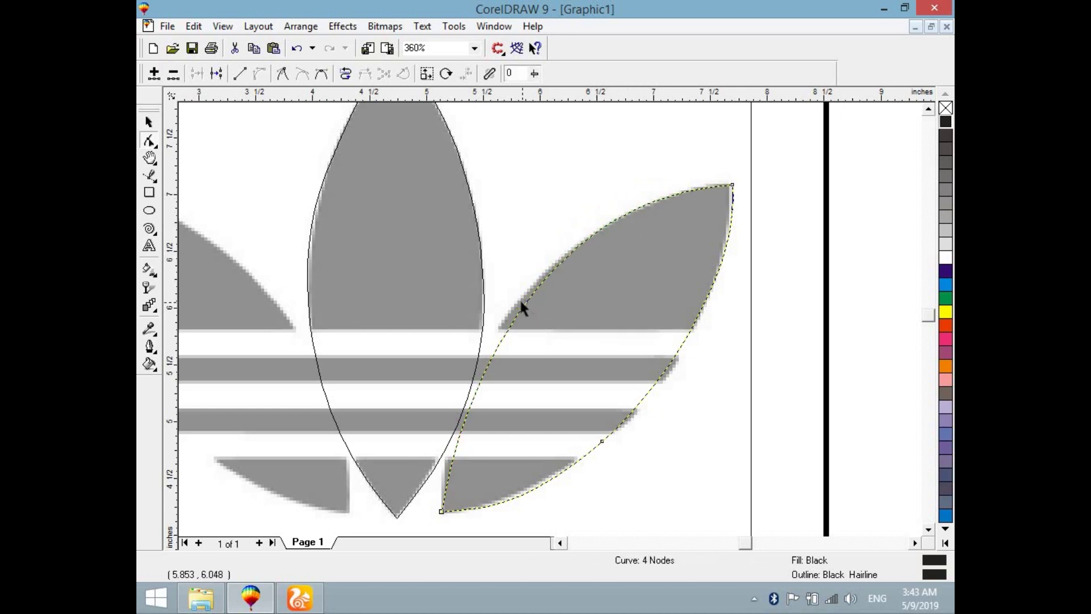
Try to fit the right leaf's inner edge to the bitmap by adding and moving extra nodes.
{"action": "double_click", "coordinate": [520, 313]}
{"action": "left_click_drag", "start_coordinate": [519, 312], "coordinate": [516, 306]}
{"action": "left_click", "coordinate": [556, 263]}
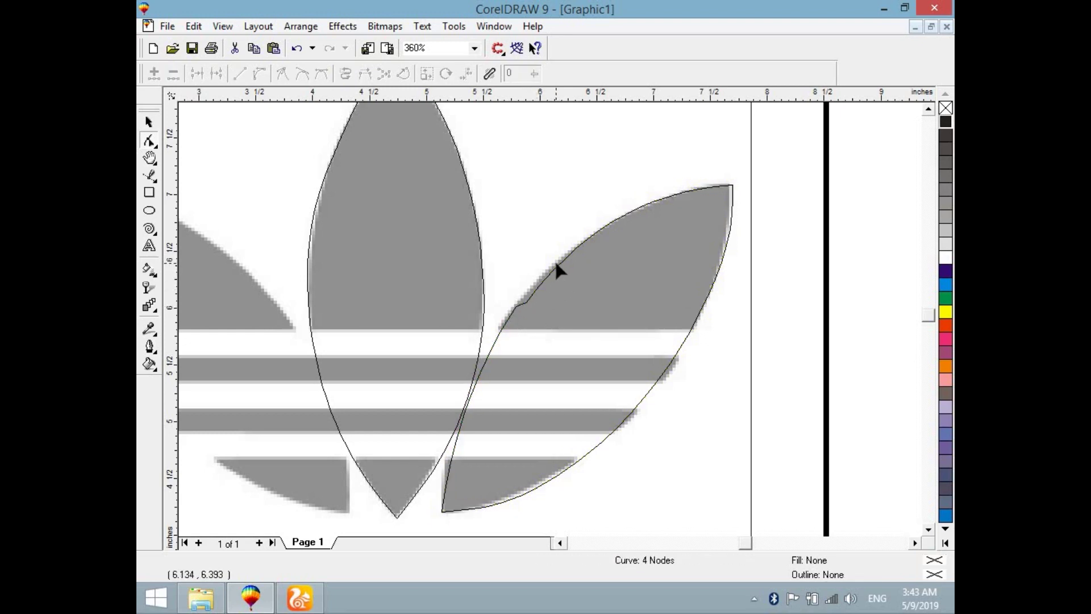
{"action": "left_click", "coordinate": [554, 264]}
{"action": "double_click", "coordinate": [556, 261]}
{"action": "left_click_drag", "start_coordinate": [556, 261], "coordinate": [557, 262]}
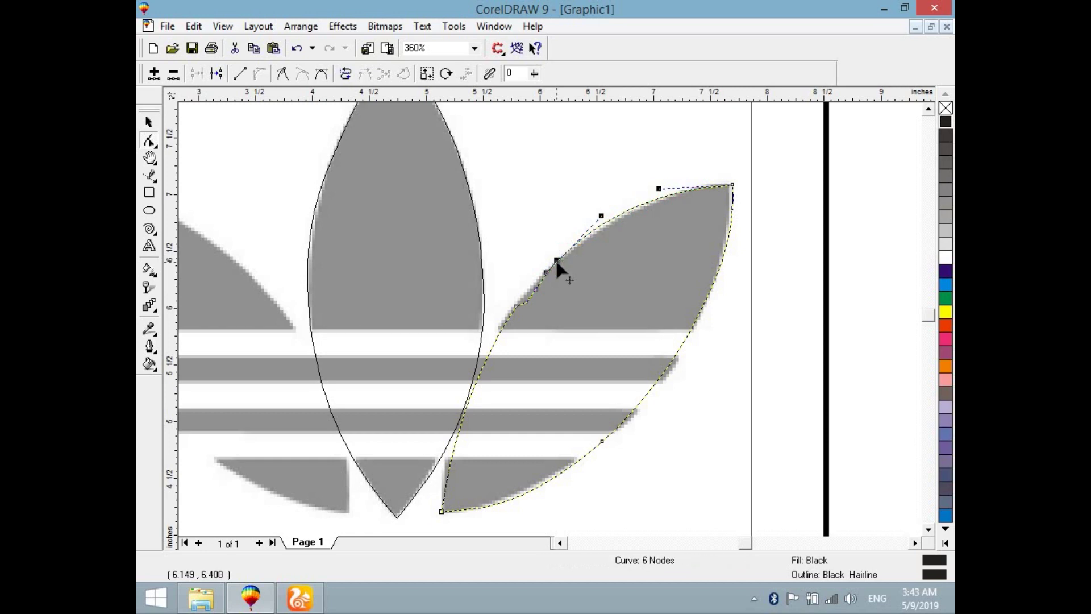
Undo the extra node edits on the right leaf's inner edge.
{"action": "key", "text": "ctrl+z"}
{"action": "key", "text": "ctrl+z"}
{"action": "key", "text": "ctrl+z"}
{"action": "key", "text": "ctrl+z"}
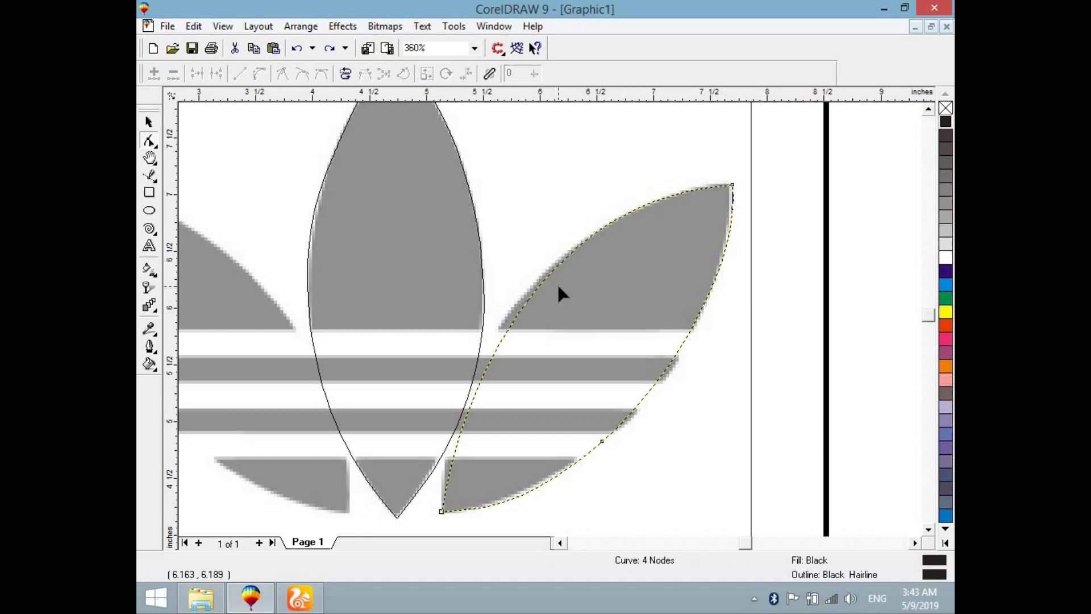
Nudge the right leaf slightly inward and pull its bottom corner and outer edge onto the bitmap's outline.
{"action": "key", "text": "space"}
{"action": "left_click_drag", "start_coordinate": [560, 285], "coordinate": [555, 286]}
{"action": "left_click", "coordinate": [554, 283]}
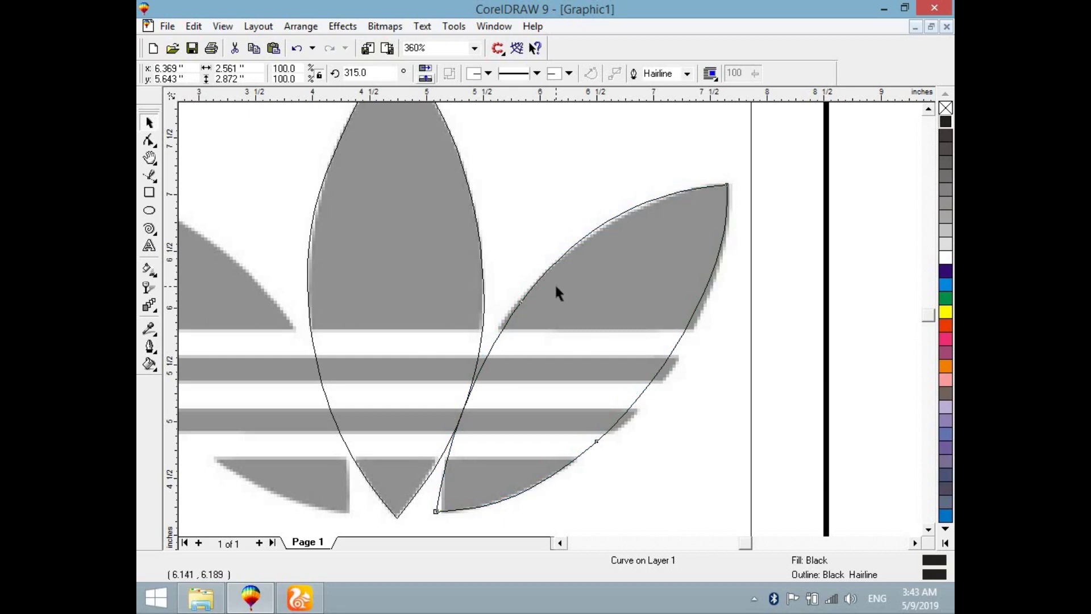
{"action": "left_click_drag", "start_coordinate": [438, 512], "coordinate": [446, 512]}
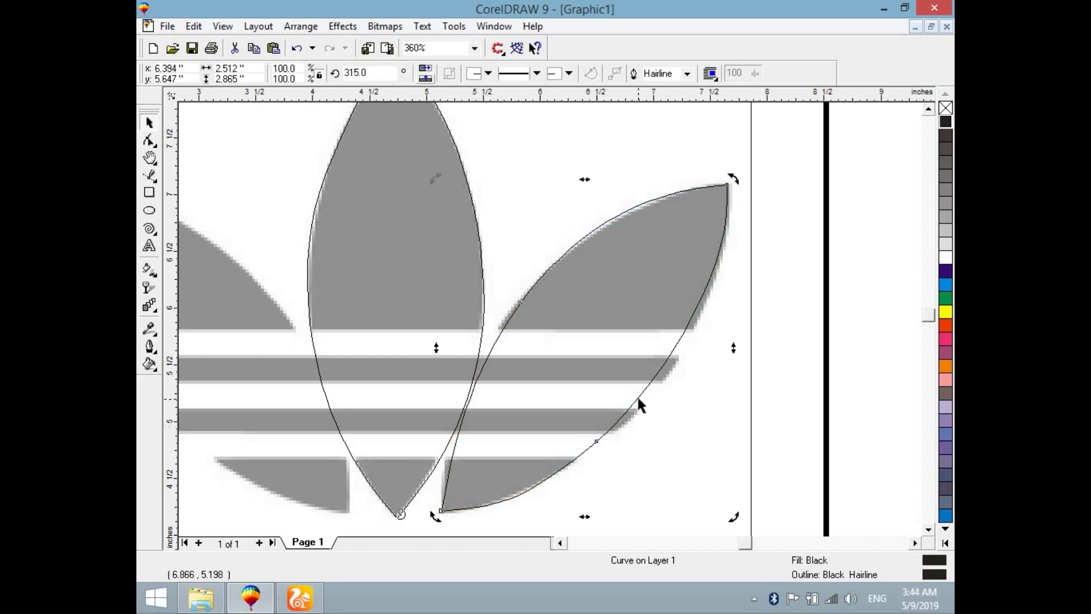
{"action": "key", "text": "F10"}
{"action": "left_click_drag", "start_coordinate": [639, 407], "coordinate": [645, 404]}
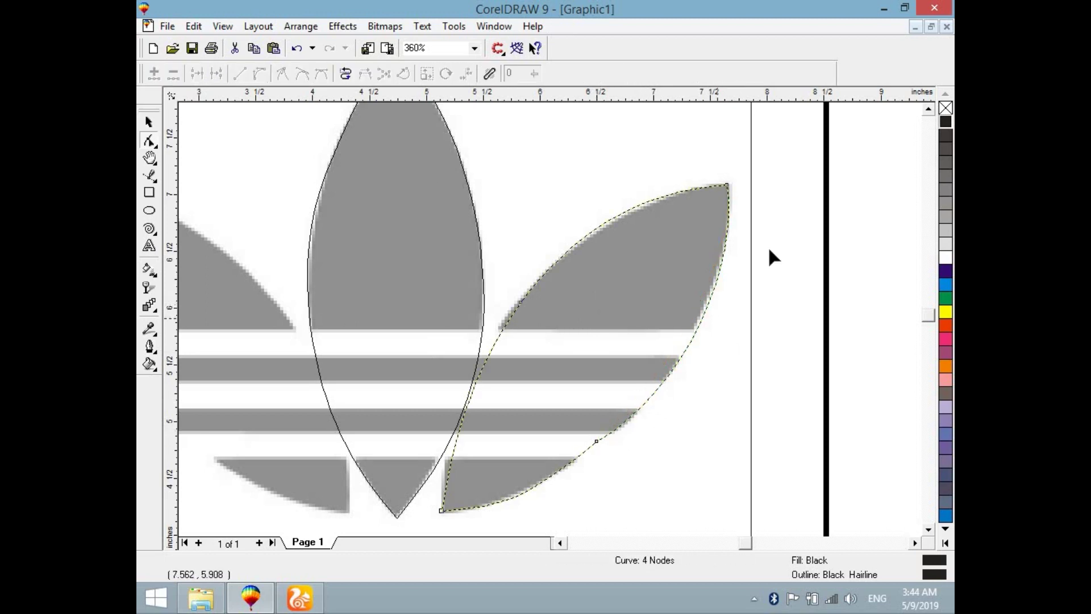
Create a horizontally mirrored copy of the right leaf over the logo's left leaf.
{"action": "key", "text": "space"}
{"action": "scroll", "coordinate": [694, 300], "scroll_direction": "down", "scroll_amount": 2}
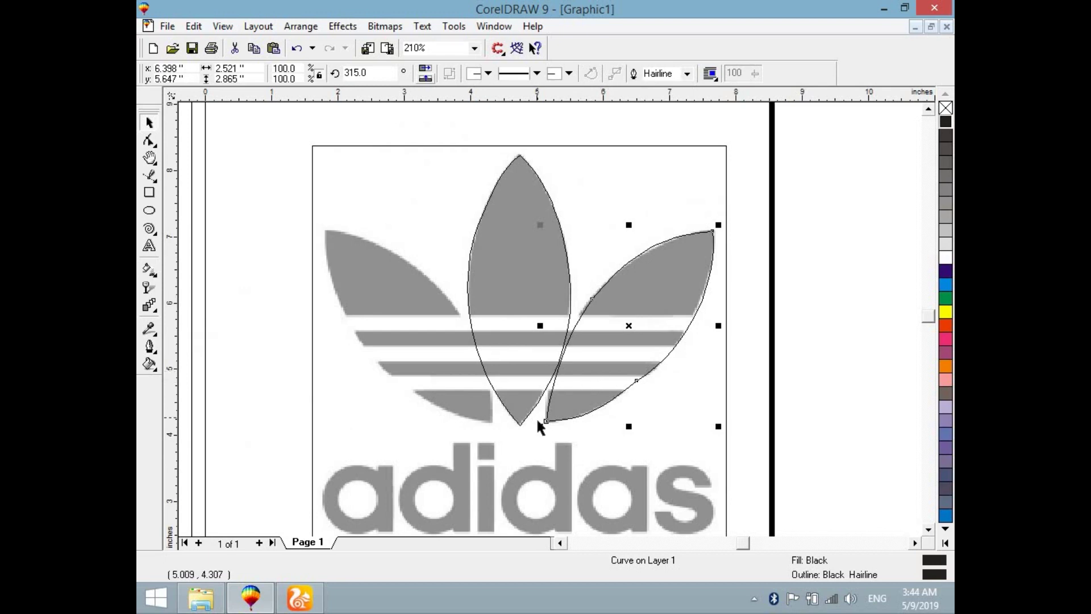
{"action": "left_click", "coordinate": [636, 307]}
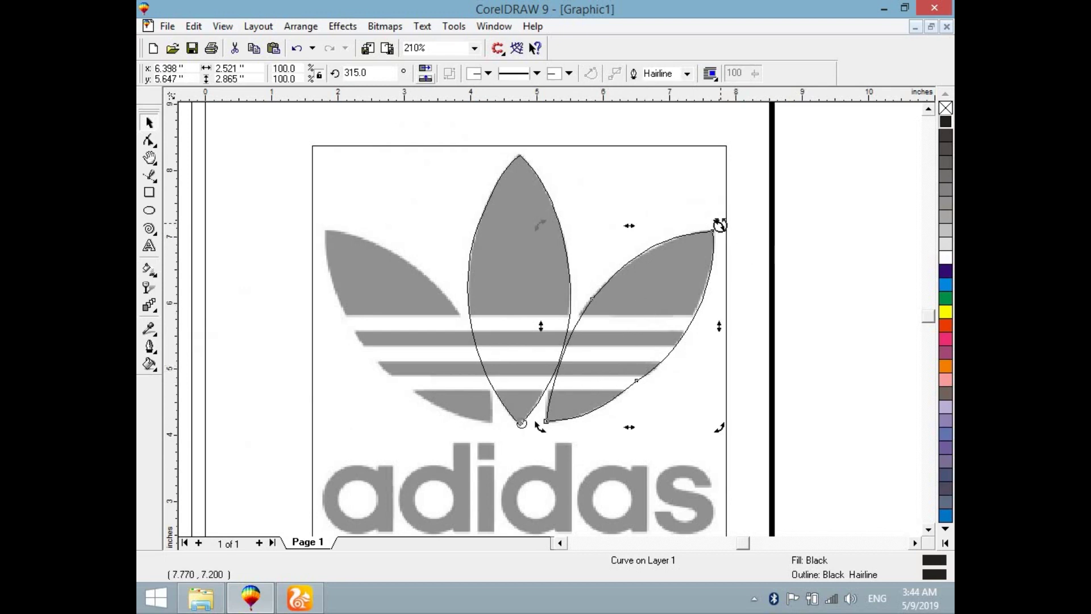
{"action": "left_click_drag", "start_coordinate": [657, 309], "coordinate": [413, 290]}
{"action": "left_click", "coordinate": [425, 68]}
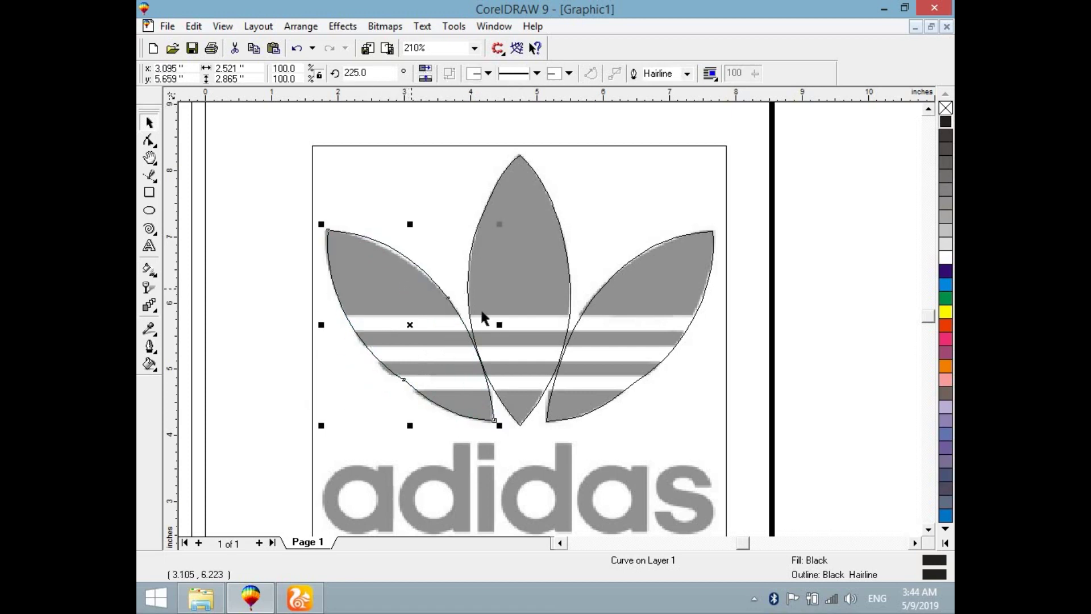
Reshape the left leaf's inner edge to follow the bitmap's left leaf.
{"action": "left_click", "coordinate": [639, 272]}
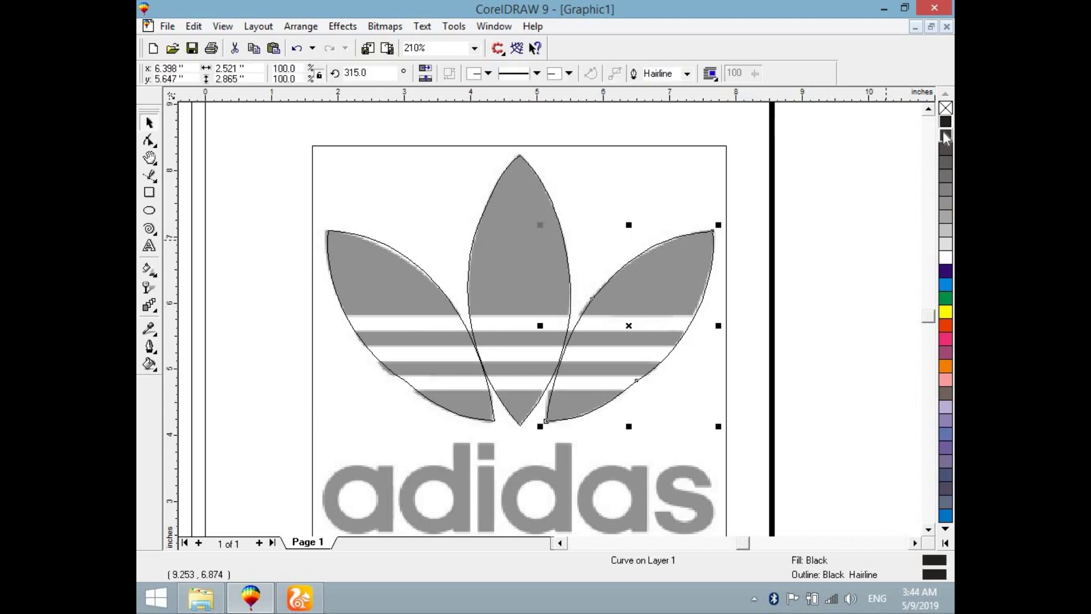
{"action": "left_click", "coordinate": [411, 310]}
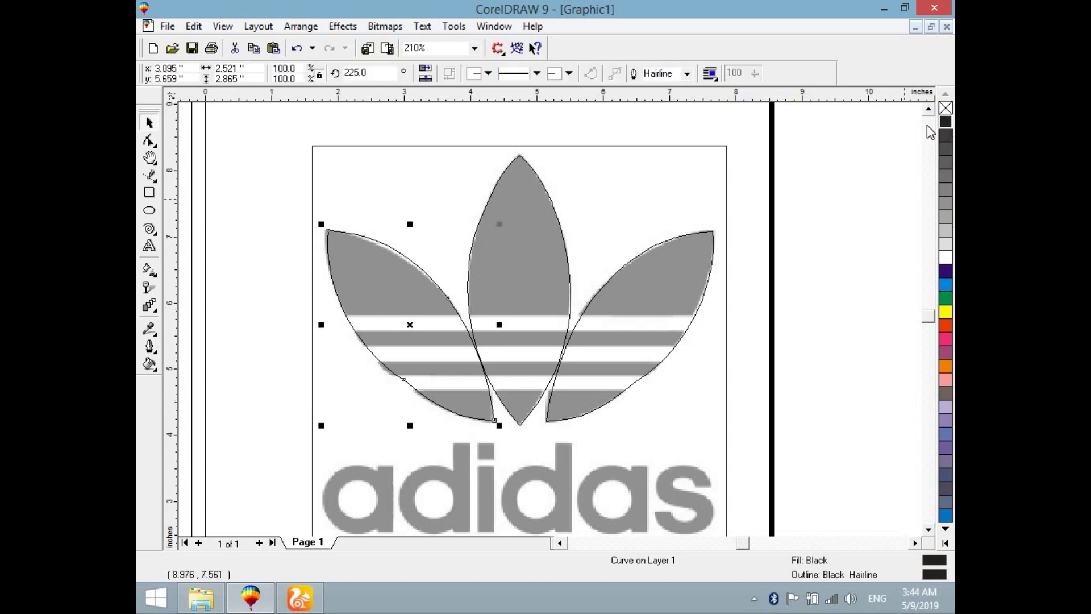
{"action": "left_click", "coordinate": [380, 264]}
{"action": "scroll", "coordinate": [398, 256], "scroll_direction": "up", "scroll_amount": 2}
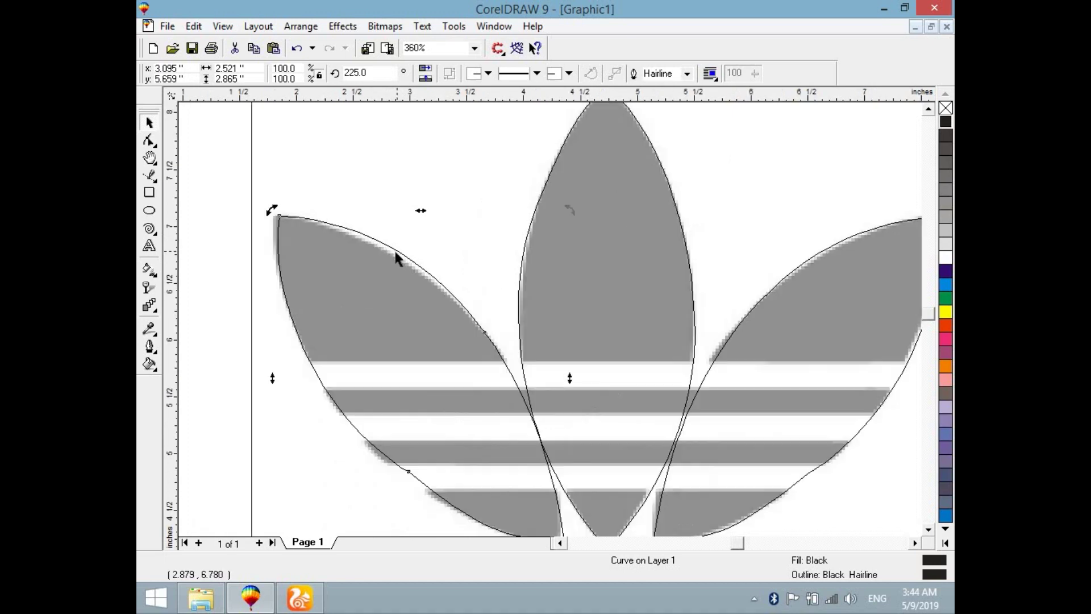
{"action": "key", "text": "F10"}
{"action": "left_click_drag", "start_coordinate": [416, 261], "coordinate": [413, 262]}
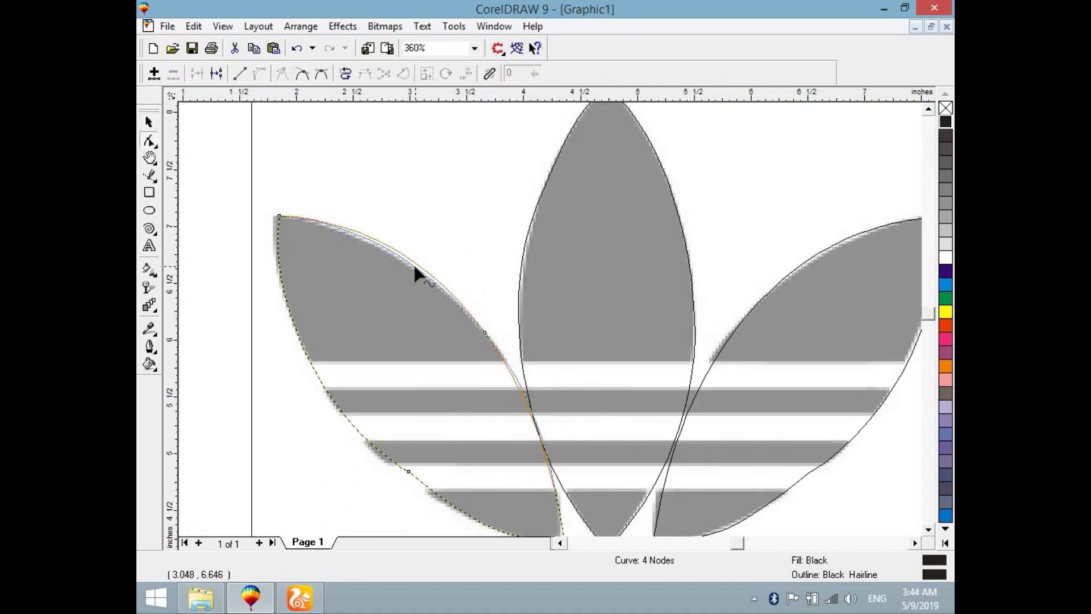
Refine the right leaf's inner and outer edges against the bitmap.
{"action": "left_click", "coordinate": [708, 361]}
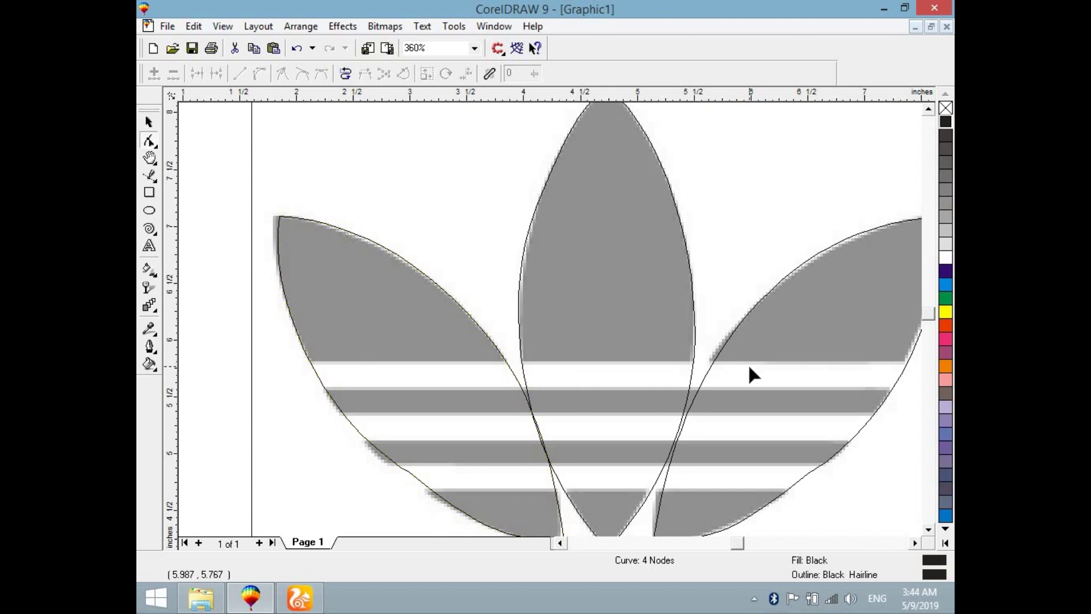
{"action": "left_click_drag", "start_coordinate": [706, 377], "coordinate": [702, 376]}
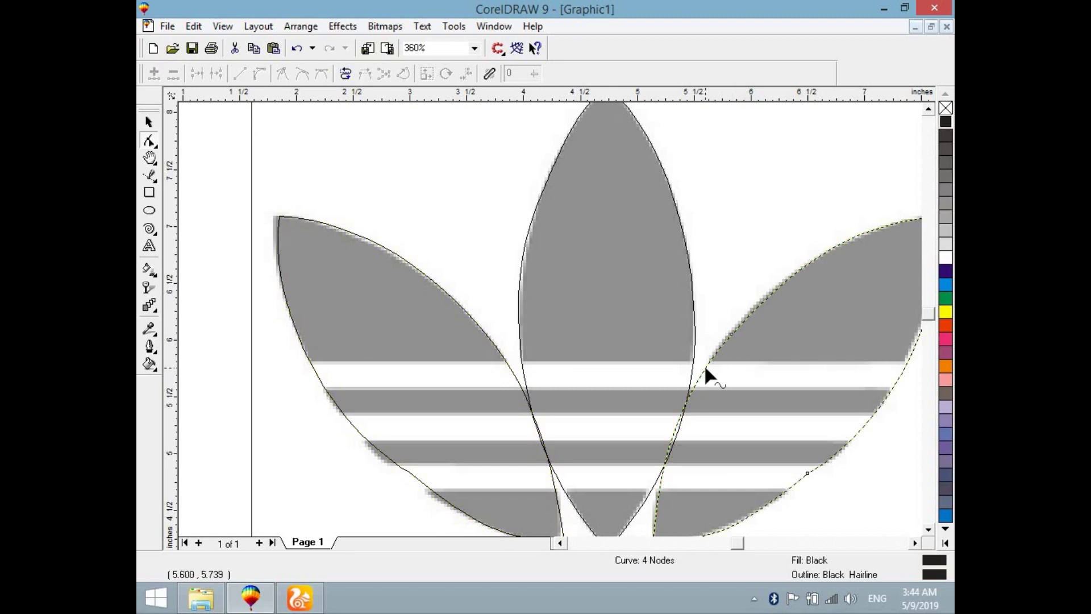
{"action": "scroll", "coordinate": [685, 369], "scroll_direction": "down", "scroll_amount": 2}
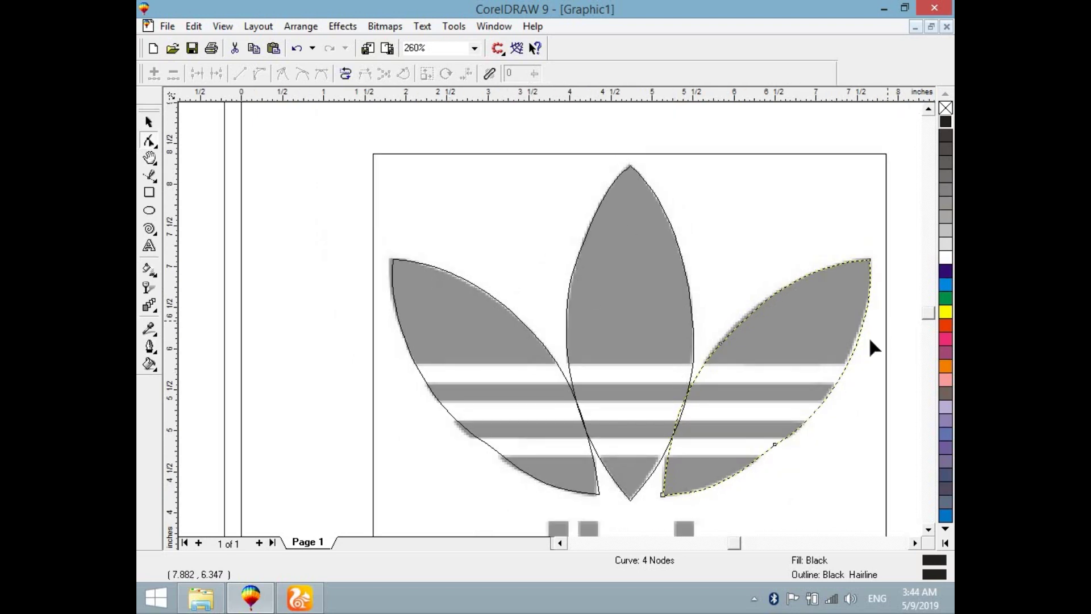
{"action": "left_click_drag", "start_coordinate": [856, 346], "coordinate": [858, 349]}
Display the drawing in Normal view to check the three filled leaves against the bitmap.
{"action": "left_click", "coordinate": [223, 26]}
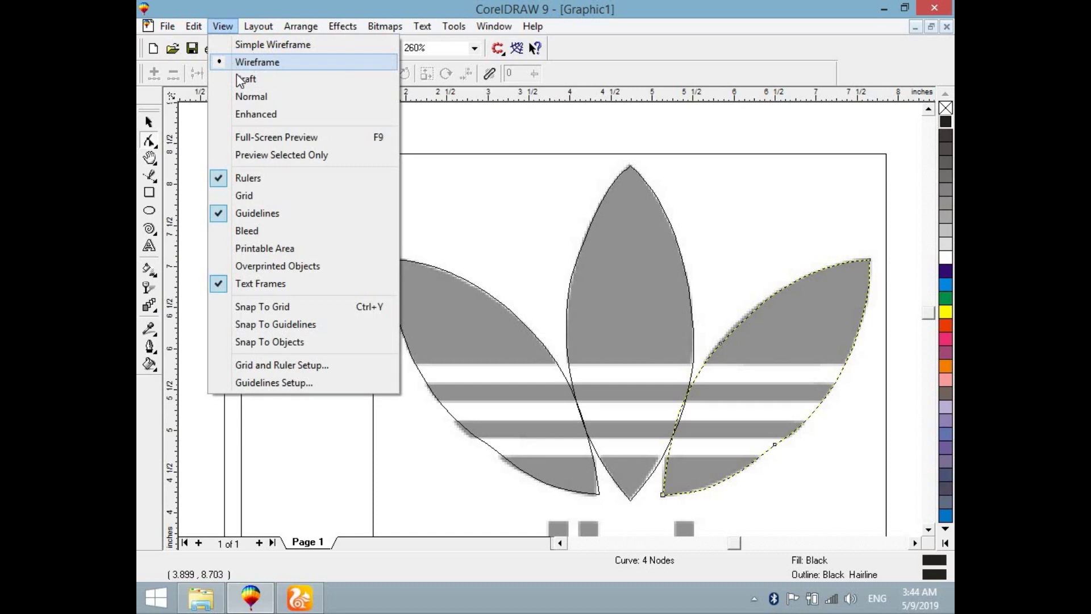
{"action": "left_click", "coordinate": [244, 97]}
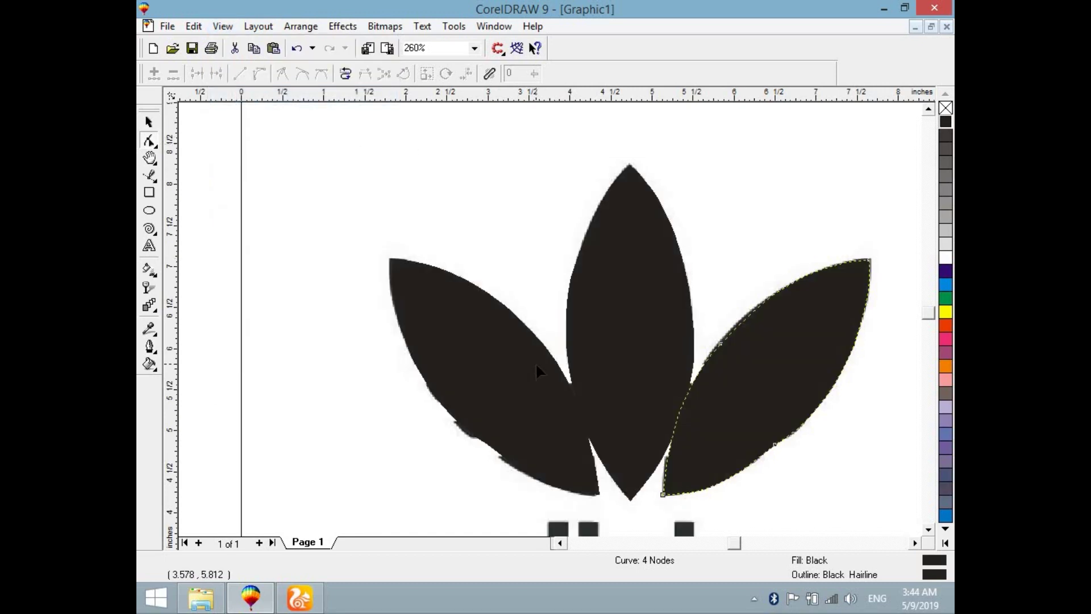
{"action": "scroll", "coordinate": [540, 363], "scroll_direction": "down", "scroll_amount": 1}
{"action": "left_click", "coordinate": [774, 438]}
{"action": "key", "text": "space"}
{"action": "scroll", "coordinate": [767, 427], "scroll_direction": "down", "scroll_amount": 1}
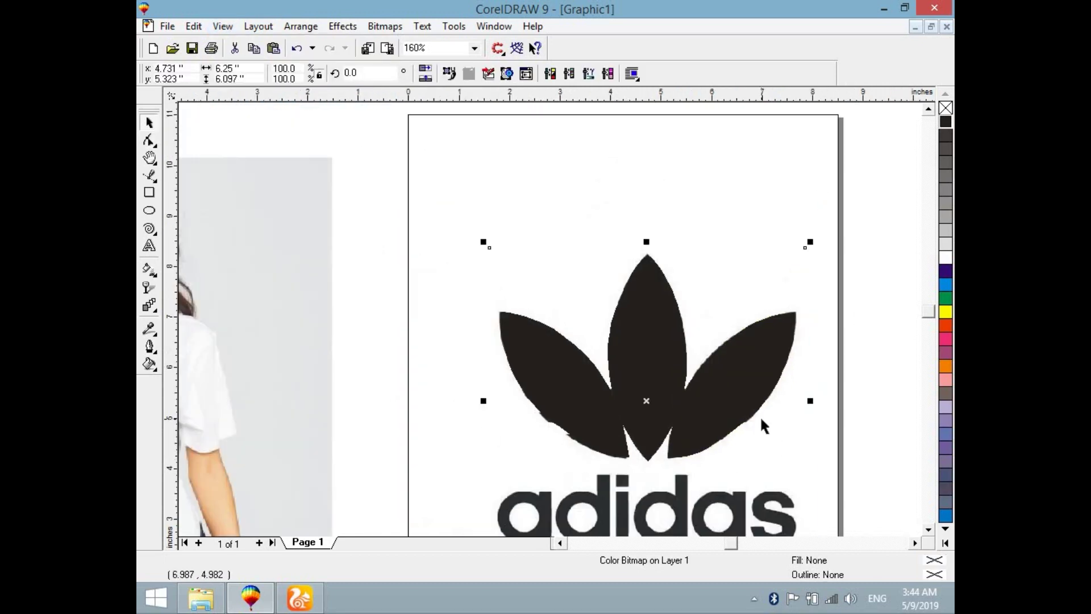
{"action": "key", "text": "space"}
{"action": "left_click", "coordinate": [764, 385]}
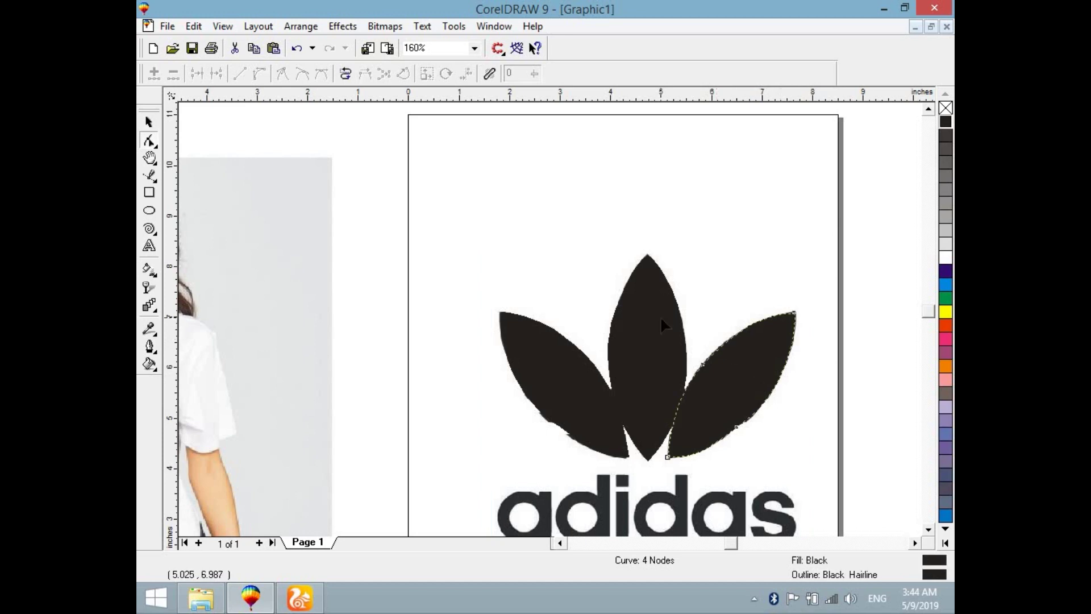
Group the left, center and right leaf shapes.
{"action": "left_click", "coordinate": [537, 353]}
{"action": "left_click", "coordinate": [612, 246]}
{"action": "left_click", "coordinate": [541, 349]}
{"action": "key", "text": "space"}
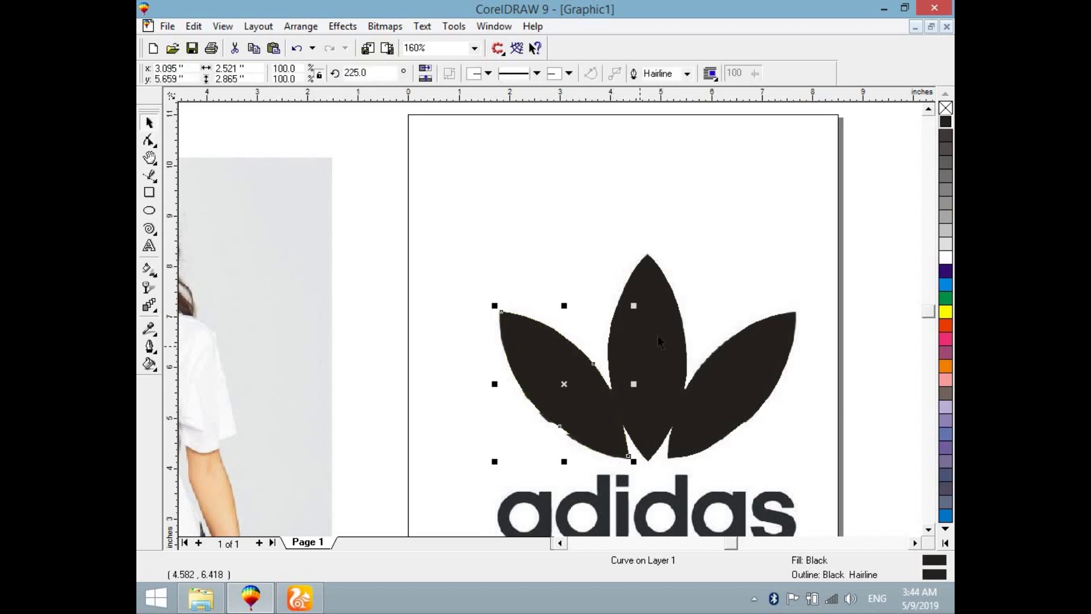
{"action": "left_click", "coordinate": [658, 336], "text": "shift"}
{"action": "left_click", "coordinate": [741, 357], "text": "shift"}
{"action": "key", "text": "ctrl+g"}
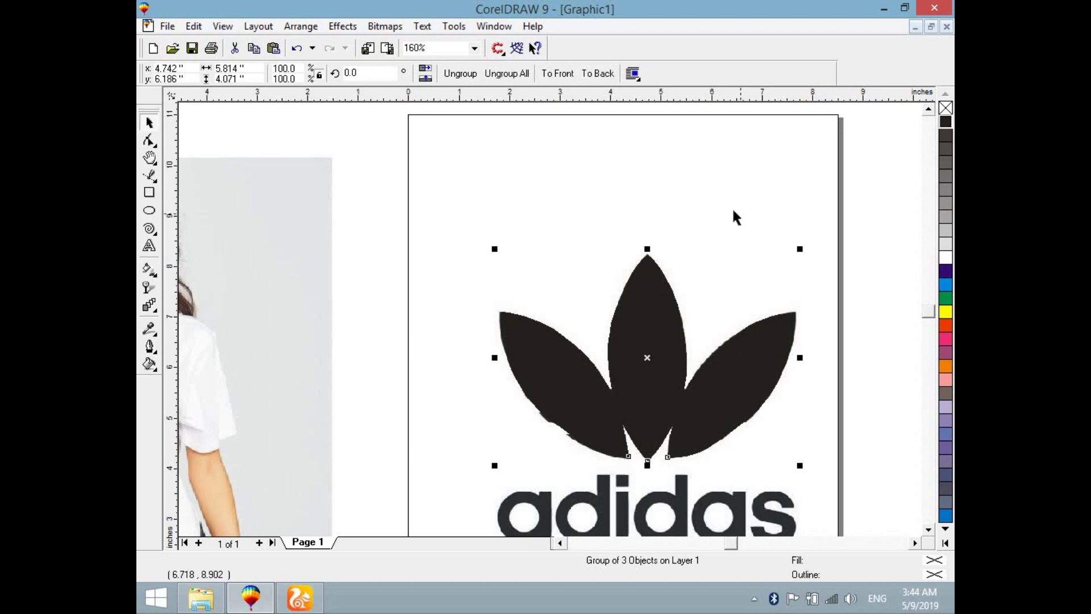
{"action": "key", "text": "Escape"}
Switch the drawing display to Wireframe.
{"action": "left_click", "coordinate": [222, 26]}
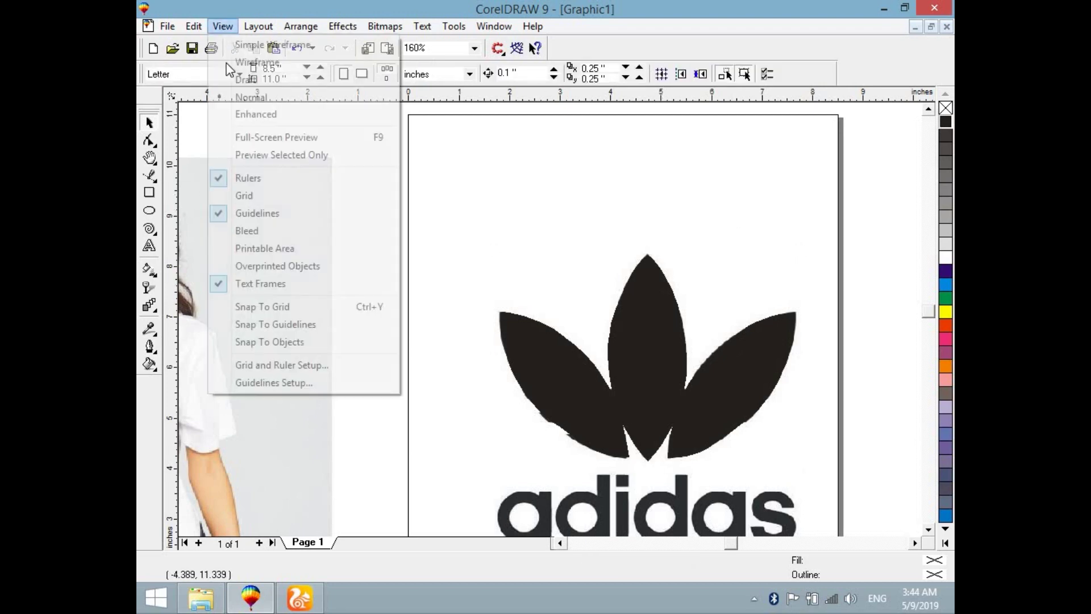
{"action": "left_click", "coordinate": [230, 97]}
{"action": "left_click", "coordinate": [150, 193]}
{"action": "left_click", "coordinate": [223, 27]}
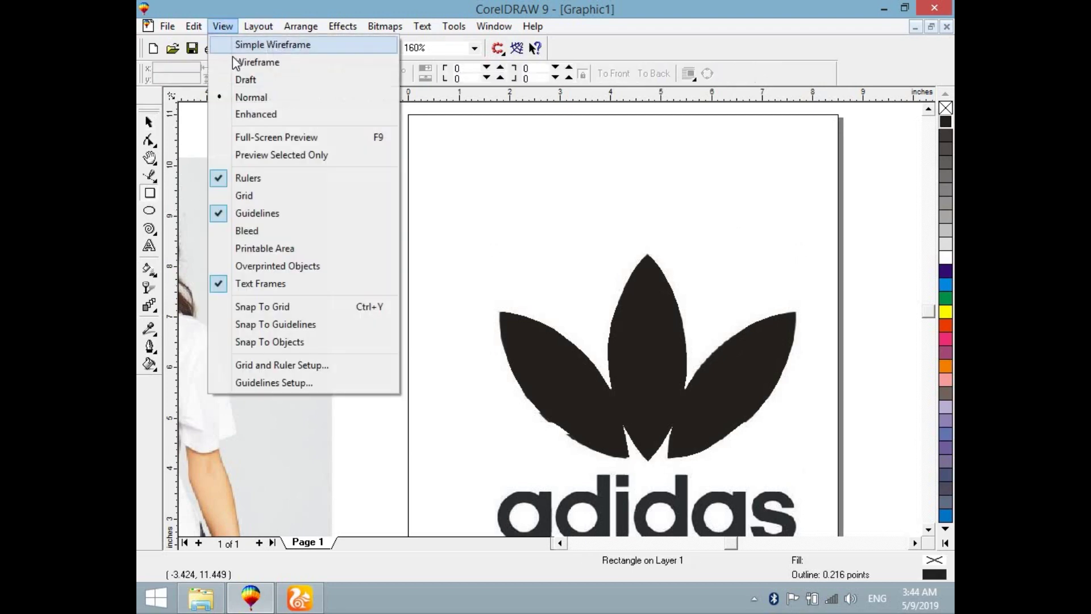
{"action": "left_click", "coordinate": [245, 60]}
Draw a rectangle about 6.03 in wide and 0.34 in high across the leaves over the logo's topmost white stripe.
{"action": "scroll", "coordinate": [601, 408], "scroll_direction": "up", "scroll_amount": 2}
{"action": "key", "text": "h"}
{"action": "mouse_move", "coordinate": [833, 363]}
{"action": "left_mouse_down"}
{"action": "mouse_move", "coordinate": [650, 368]}
{"action": "mouse_move", "coordinate": [653, 380]}
{"action": "left_mouse_up"}
{"action": "key", "text": "space"}
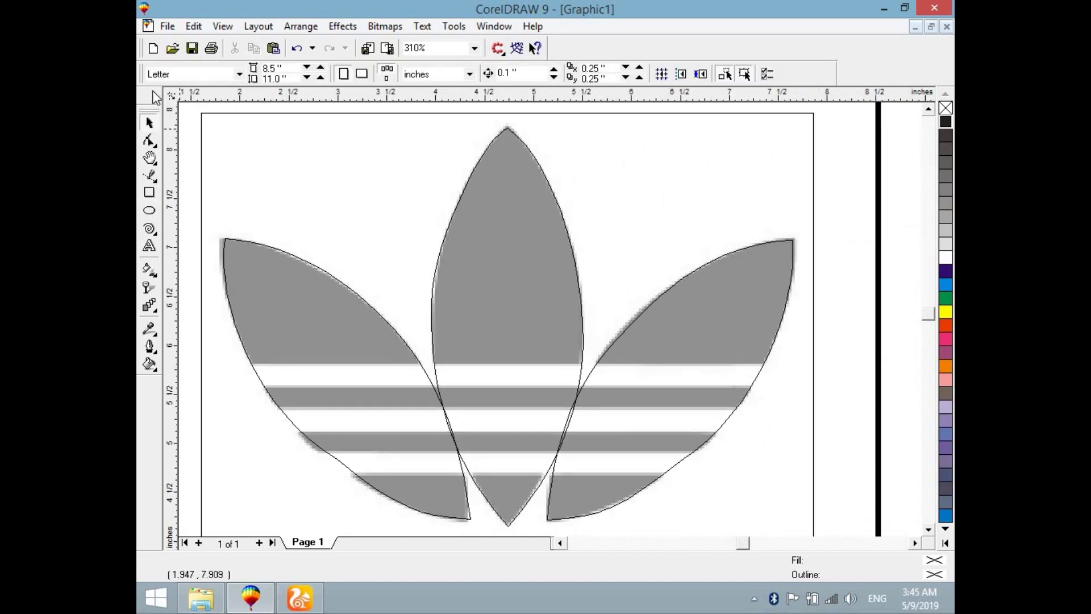
{"action": "left_click", "coordinate": [149, 192]}
{"action": "left_click_drag", "start_coordinate": [230, 353], "coordinate": [820, 387]}
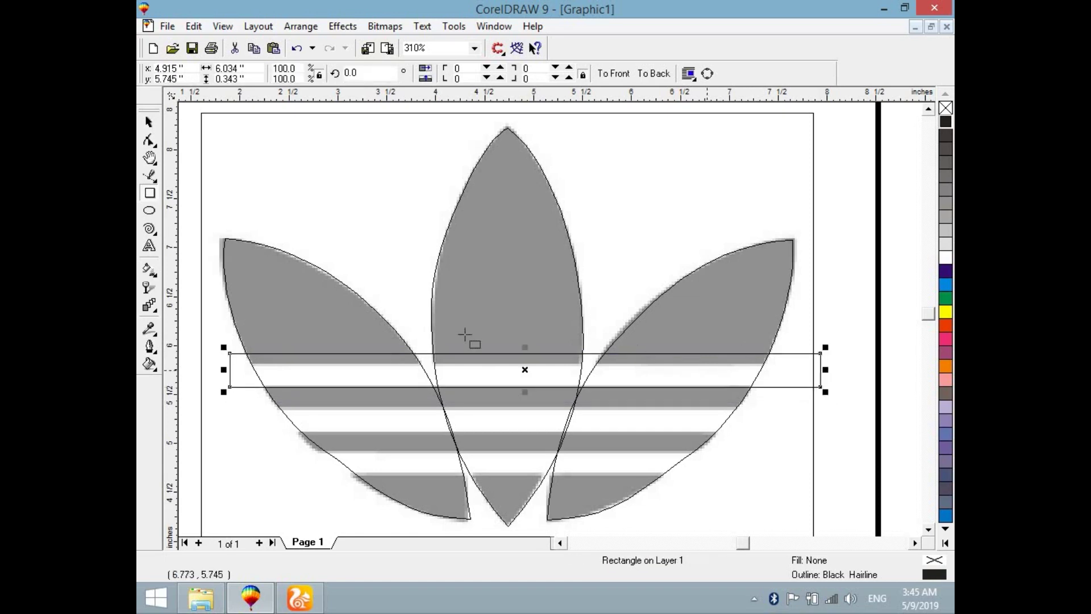
Reduce the rectangle's height to about 0.245 in and place copies of it over the two lower white stripes.
{"action": "left_click_drag", "start_coordinate": [529, 350], "coordinate": [523, 464]}
{"action": "key", "text": "space"}
{"action": "scroll", "coordinate": [527, 454], "scroll_direction": "down", "scroll_amount": 2}
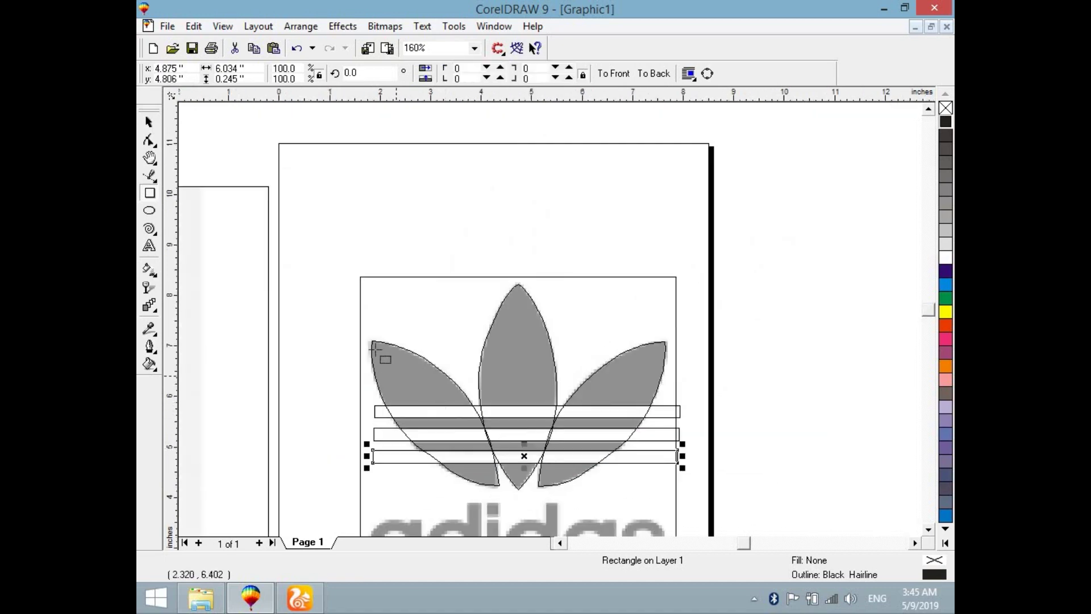
Return to Normal view and bring the three stripe rectangles to the front of the leaves.
{"action": "left_click_drag", "start_coordinate": [341, 215], "coordinate": [691, 484]}
{"action": "left_click", "coordinate": [223, 26]}
{"action": "left_click", "coordinate": [239, 97]}
{"action": "left_click", "coordinate": [404, 271]}
{"action": "left_click_drag", "start_coordinate": [732, 502], "coordinate": [330, 382]}
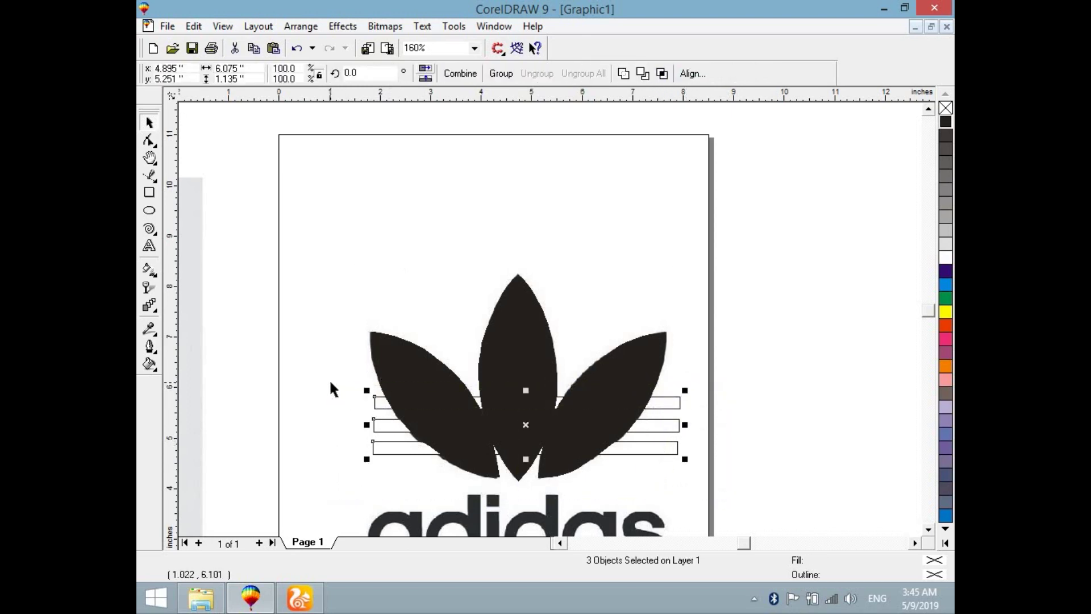
{"action": "key", "text": "shift+Page_Up"}
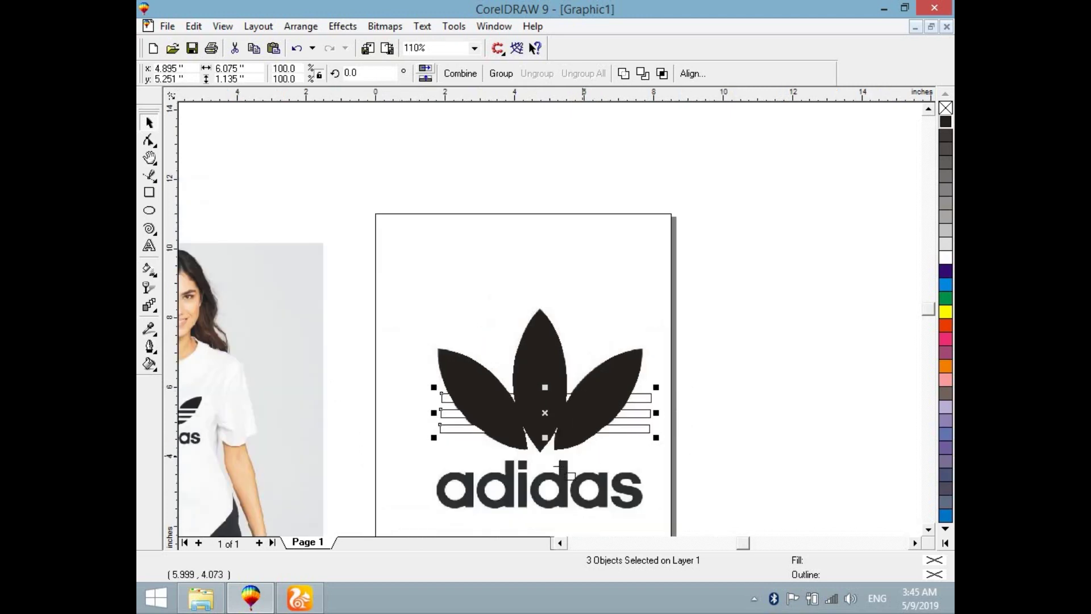
Move the reference logo bitmap off the page, to the right of the traced leaves.
{"action": "left_click", "coordinate": [548, 489]}
{"action": "key", "text": "F10"}
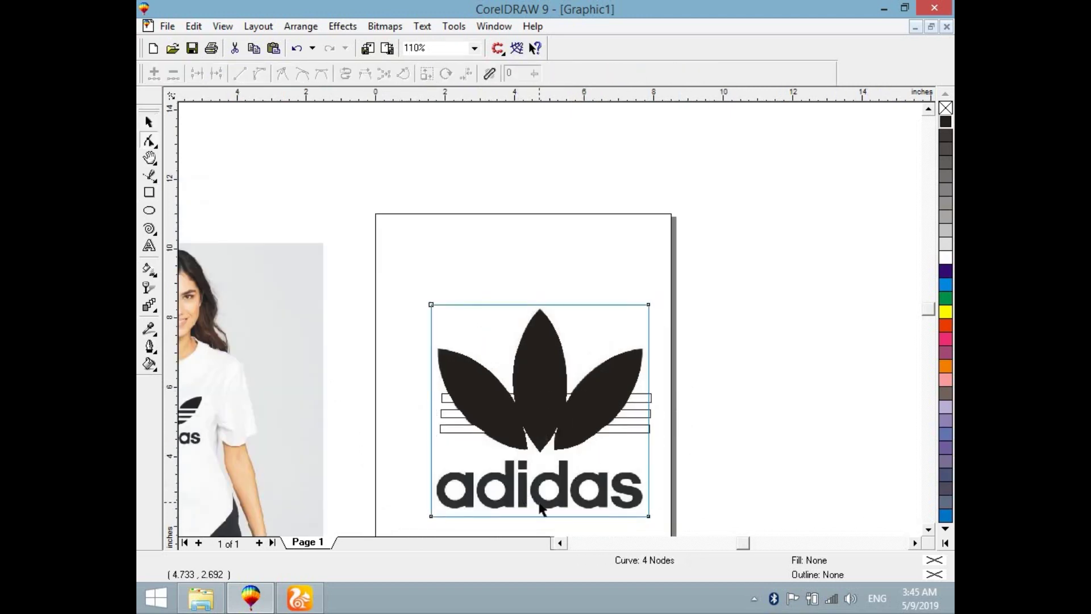
{"action": "key", "text": "space"}
{"action": "left_click_drag", "start_coordinate": [540, 508], "coordinate": [782, 506]}
Set the outline color of the topmost stripe rectangle to white.
{"action": "left_click_drag", "start_coordinate": [698, 471], "coordinate": [414, 380]}
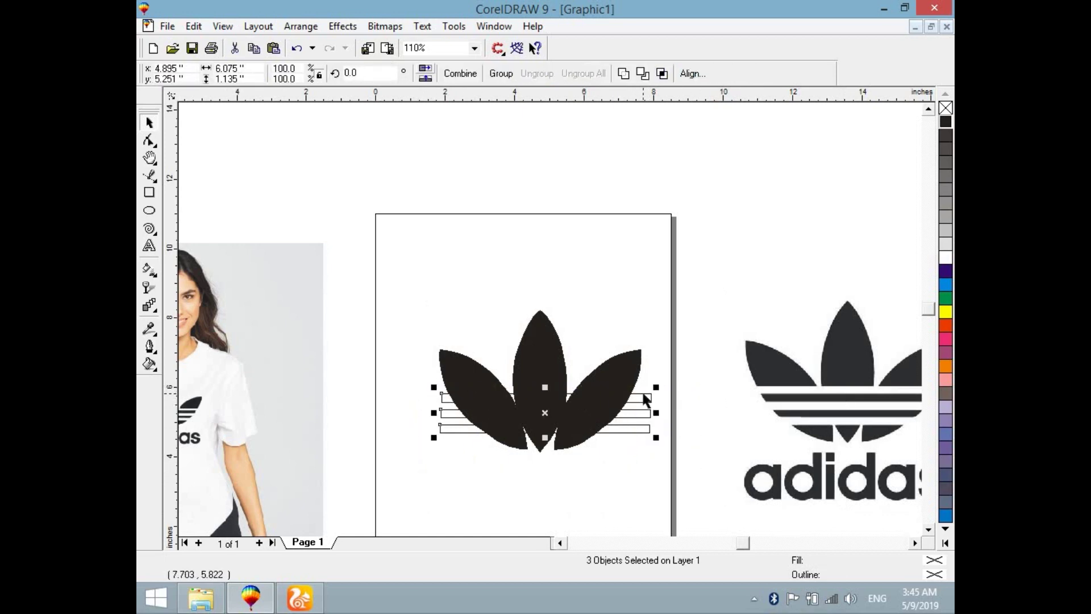
{"action": "left_click", "coordinate": [662, 417]}
{"action": "left_click", "coordinate": [650, 399]}
{"action": "left_click", "coordinate": [650, 399]}
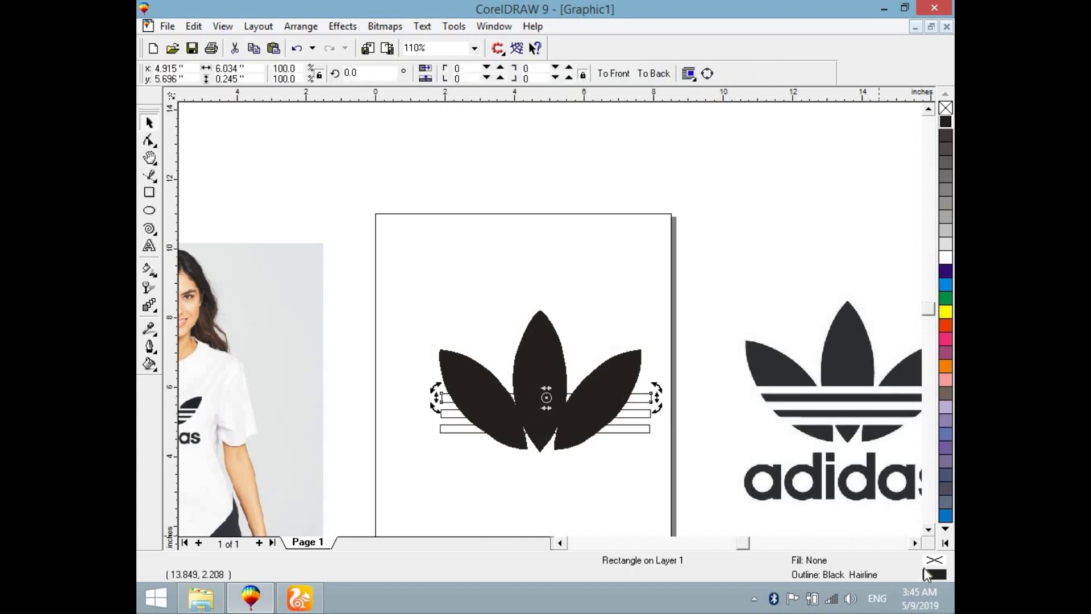
{"action": "double_click", "coordinate": [932, 575]}
{"action": "left_click", "coordinate": [512, 215]}
{"action": "left_click", "coordinate": [478, 181]}
{"action": "left_click", "coordinate": [477, 180]}
{"action": "left_click", "coordinate": [503, 210]}
{"action": "left_click", "coordinate": [532, 418]}
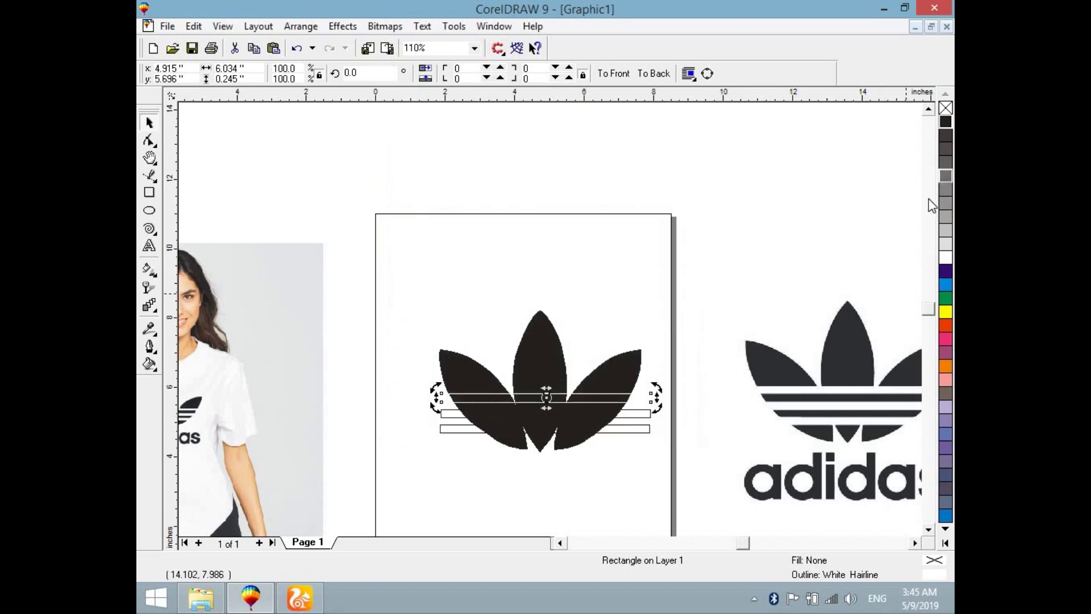
Fill all three stripe rectangles across the leaves with white.
{"action": "left_click", "coordinate": [945, 257]}
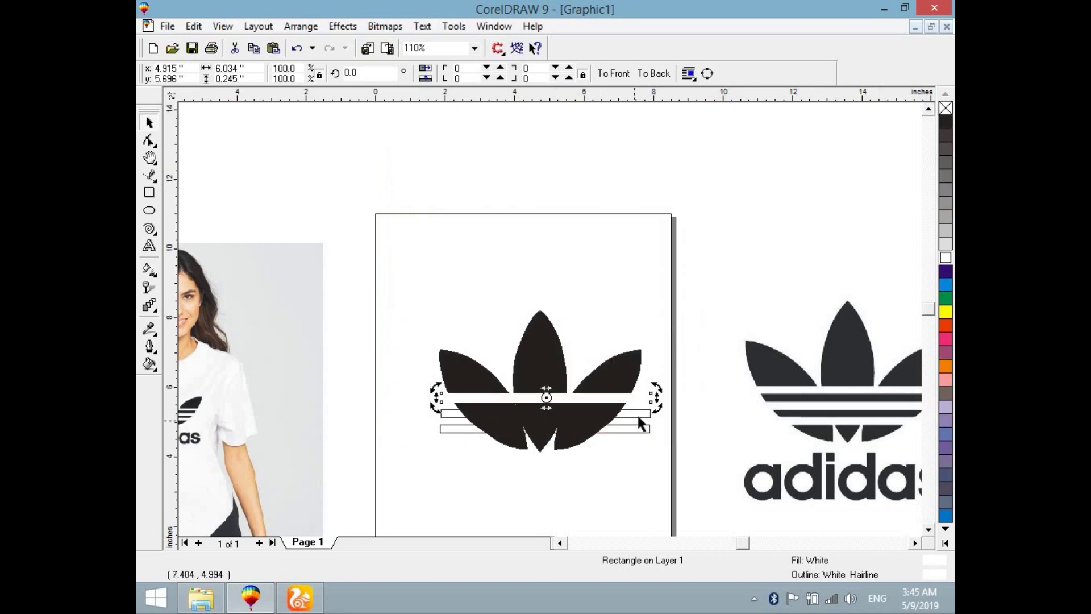
{"action": "scroll", "coordinate": [542, 445], "scroll_direction": "up", "scroll_amount": 1}
{"action": "left_click", "coordinate": [693, 394]}
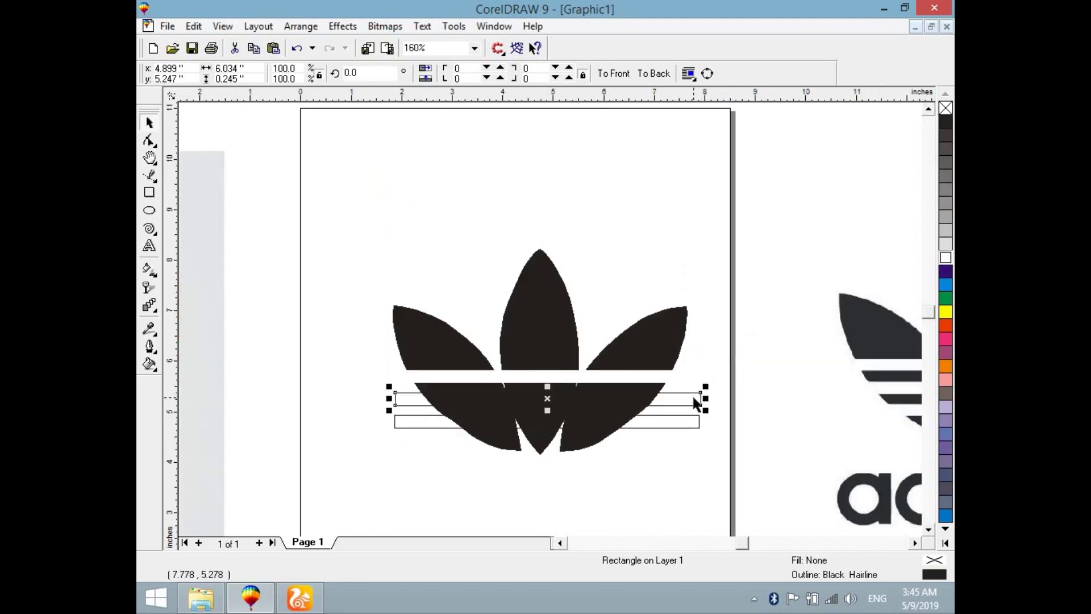
{"action": "key", "text": "ctrl+r"}
{"action": "left_click", "coordinate": [687, 416]}
{"action": "key", "text": "ctrl+r"}
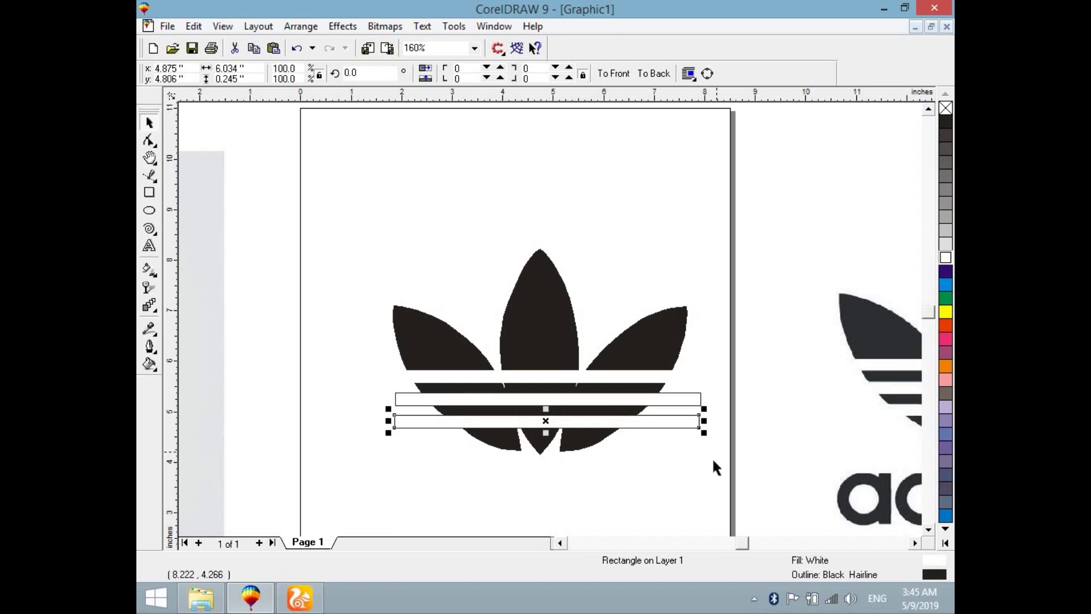
Try intersecting the three stripe rectangles with each other, and with the traced leaves included.
{"action": "double_click", "coordinate": [938, 576]}
{"action": "left_click", "coordinate": [610, 414]}
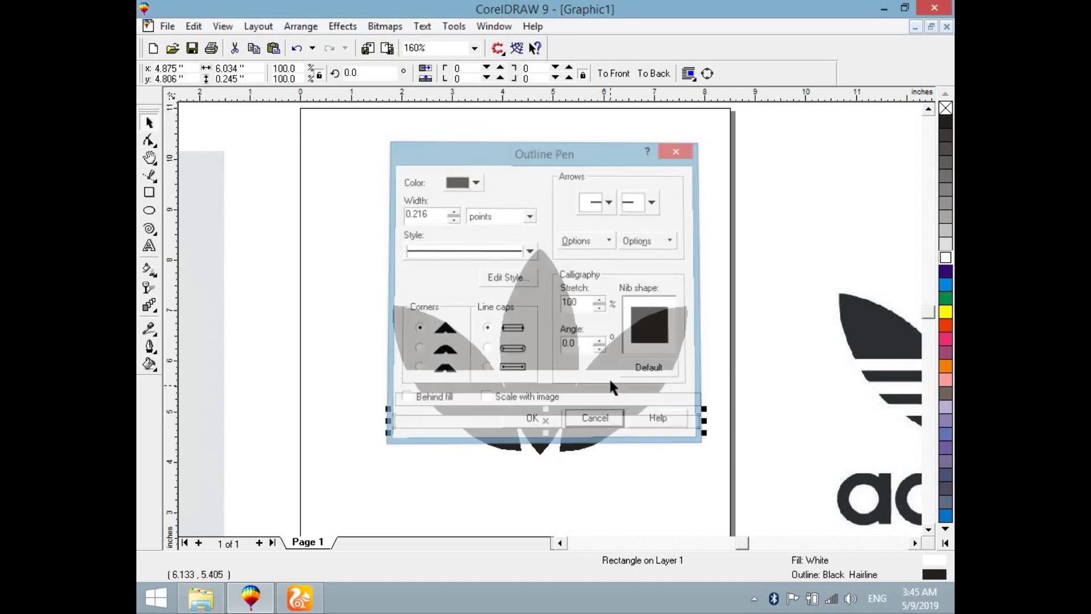
{"action": "left_click_drag", "start_coordinate": [799, 470], "coordinate": [367, 359]}
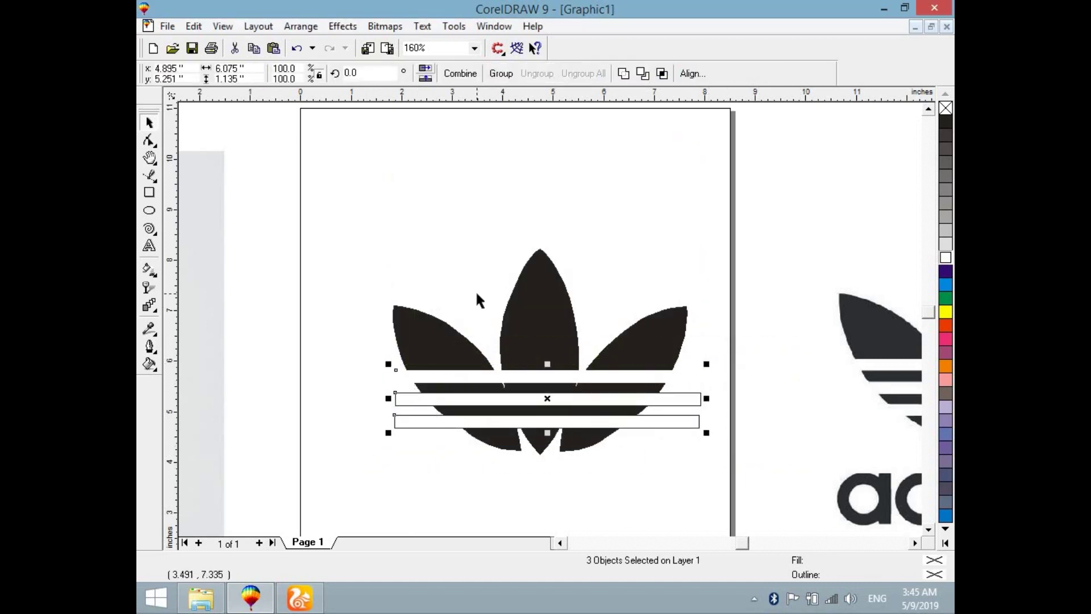
{"action": "left_click", "coordinate": [662, 74]}
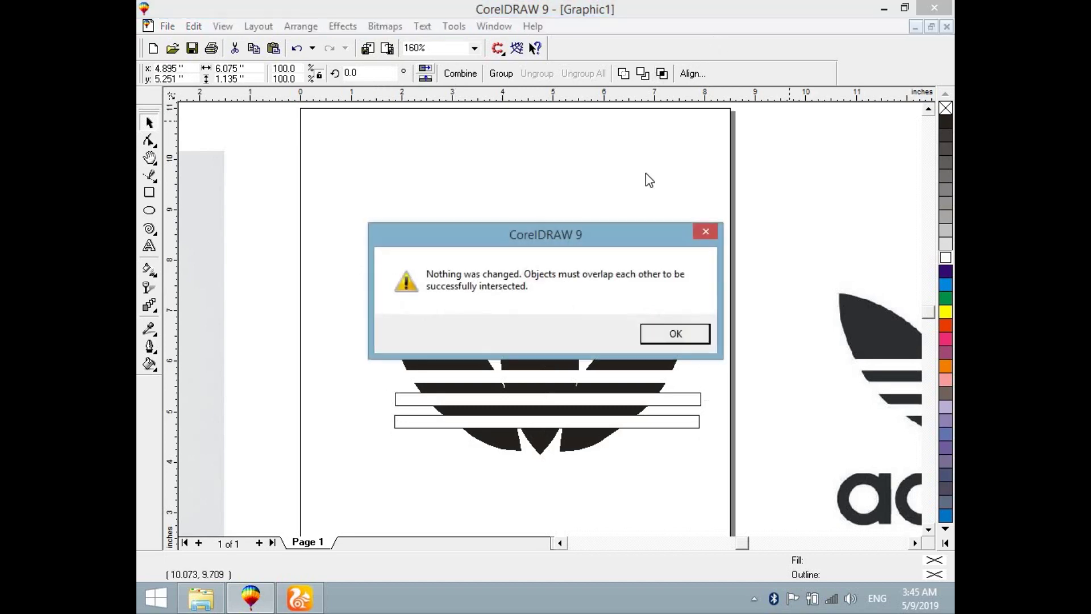
{"action": "left_click", "coordinate": [706, 233]}
{"action": "left_click_drag", "start_coordinate": [769, 471], "coordinate": [344, 227]}
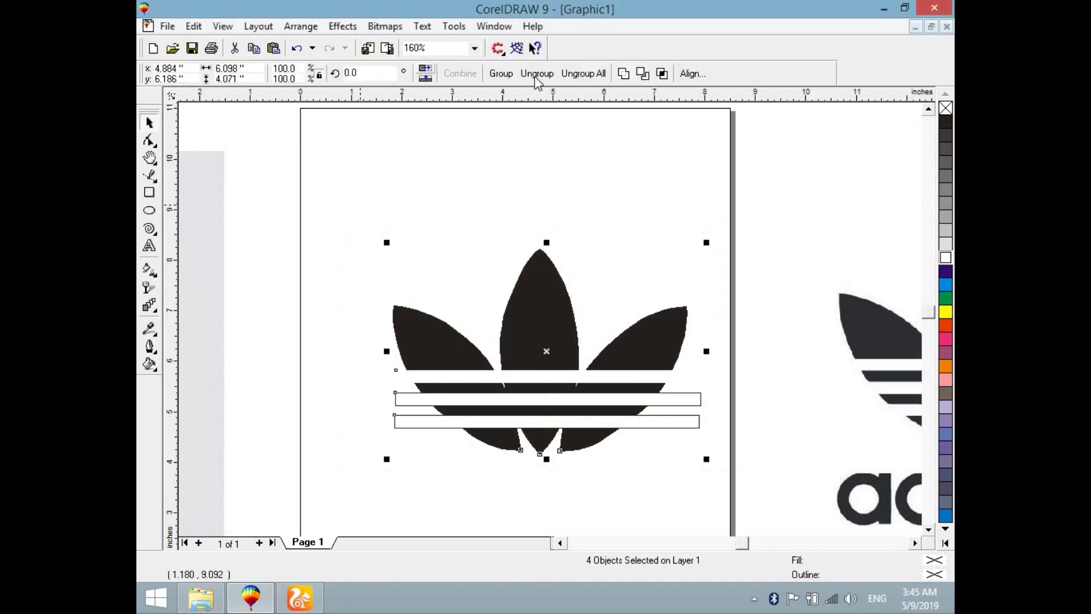
{"action": "left_click", "coordinate": [661, 72]}
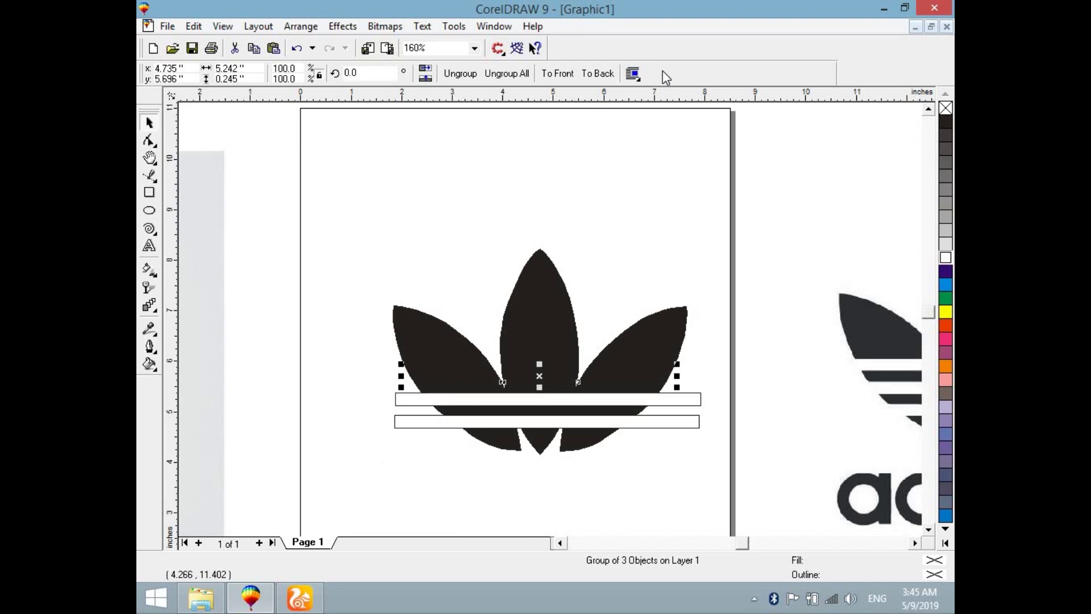
{"action": "left_click", "coordinate": [720, 379]}
Try trimming with only the three stripe rectangles selected, delete them, and undo the attempt.
{"action": "left_click_drag", "start_coordinate": [767, 463], "coordinate": [345, 315]}
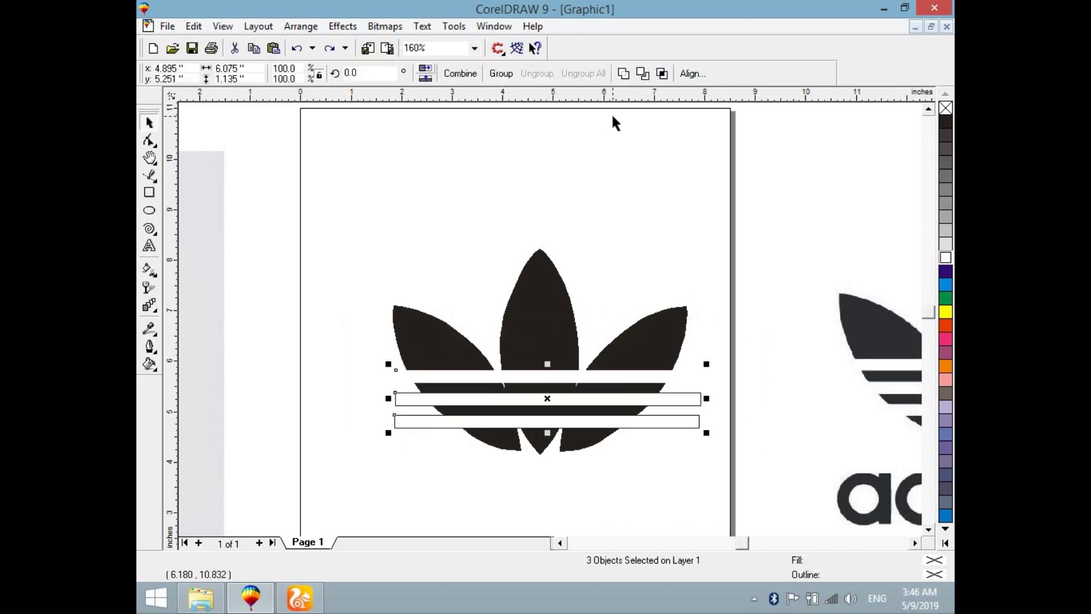
{"action": "left_click", "coordinate": [639, 75]}
{"action": "left_click", "coordinate": [713, 359]}
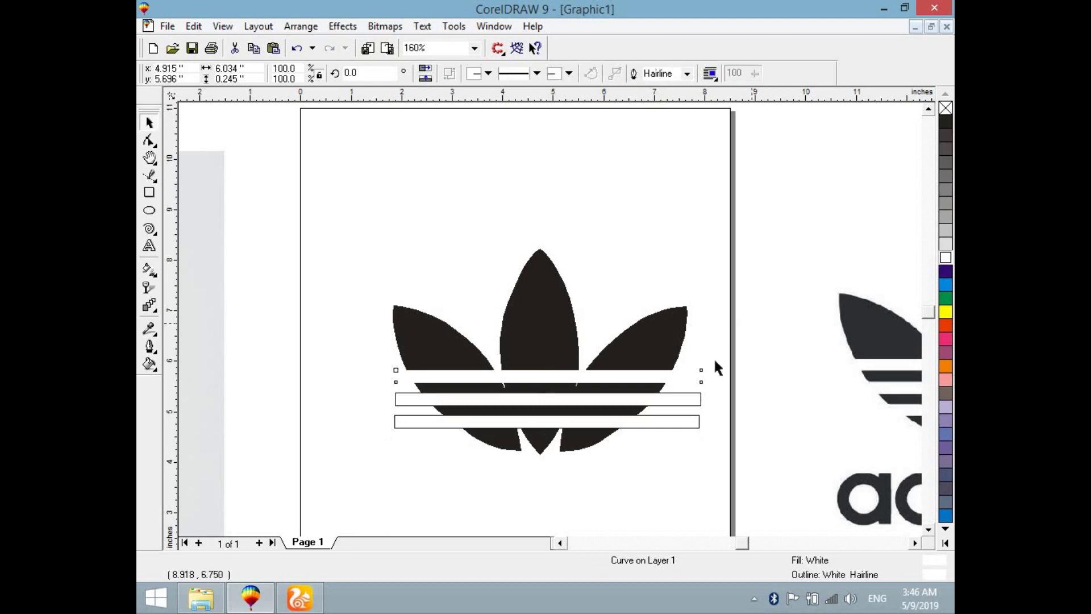
{"action": "left_click", "coordinate": [699, 372]}
{"action": "key", "text": "Delete"}
{"action": "left_click", "coordinate": [695, 397]}
{"action": "key", "text": "Delete"}
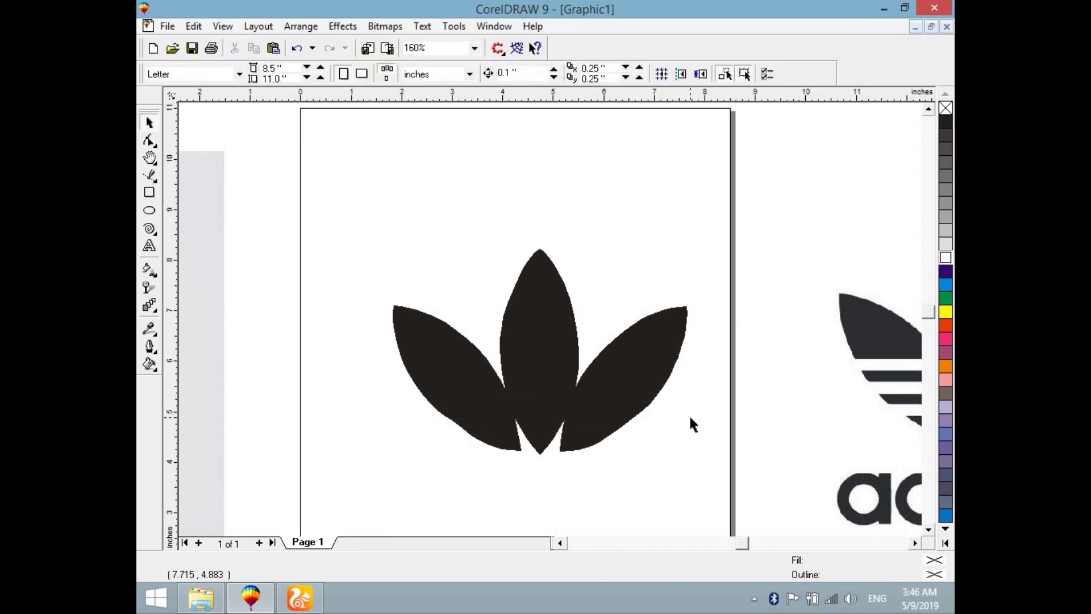
{"action": "key", "text": "ctrl+z"}
{"action": "key", "text": "ctrl+z"}
{"action": "key", "text": "ctrl+z"}
Trim the three leaves with the stripe rectangles and delete the rectangles so only the cut leaves remain.
{"action": "left_click_drag", "start_coordinate": [771, 475], "coordinate": [360, 224]}
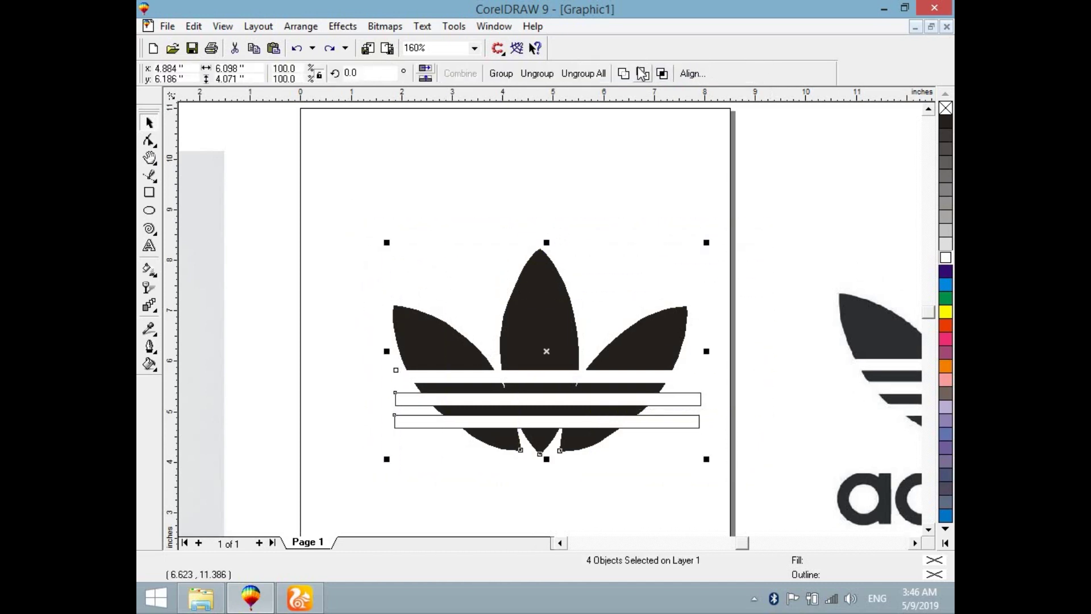
{"action": "key", "text": "ctrl+g"}
{"action": "left_click", "coordinate": [700, 384]}
{"action": "left_click", "coordinate": [689, 394]}
{"action": "key", "text": "Delete"}
{"action": "left_click", "coordinate": [683, 418]}
{"action": "key", "text": "Delete"}
{"action": "scroll", "coordinate": [683, 371], "scroll_direction": "down", "scroll_amount": 1}
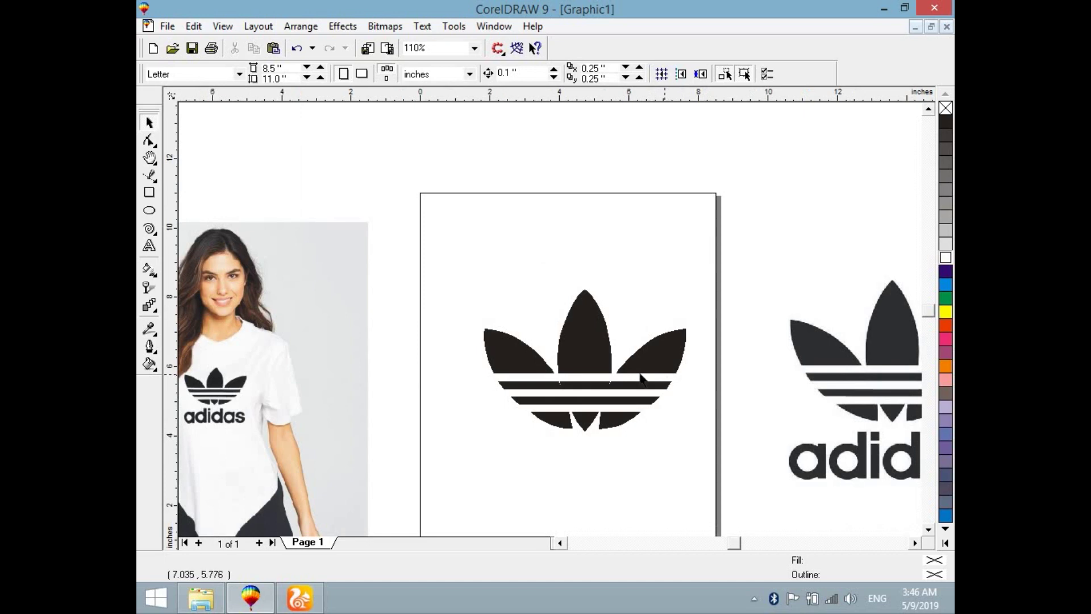
Move the cut trefoil over the trefoil in the reference logo bitmap beside the page.
{"action": "left_click_drag", "start_coordinate": [579, 350], "coordinate": [510, 211]}
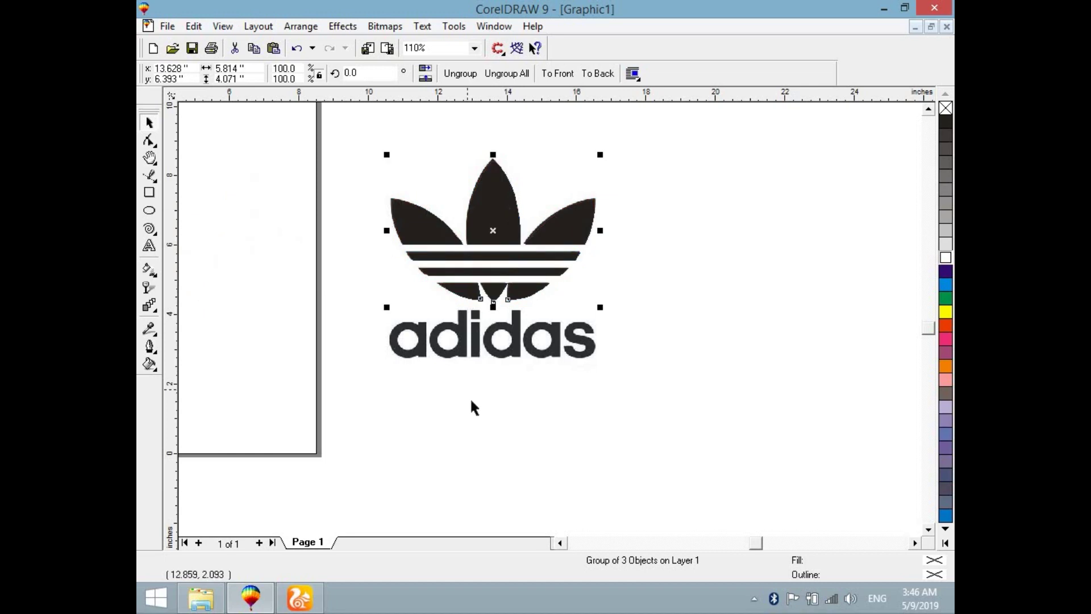
{"action": "left_click", "coordinate": [442, 396]}
Add the artistic text "adidas" in AvantGarde Bk BT over the reference wordmark and enlarge it to about 125.6 pt.
{"action": "scroll", "coordinate": [434, 383], "scroll_direction": "up", "scroll_amount": 1}
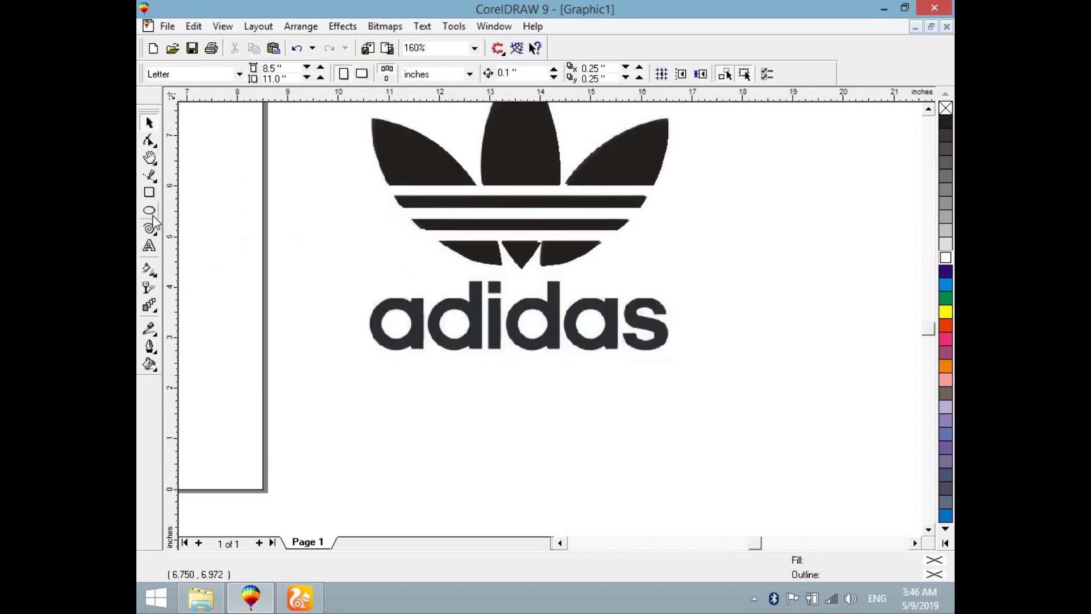
{"action": "left_click", "coordinate": [152, 245]}
{"action": "left_click", "coordinate": [379, 303]}
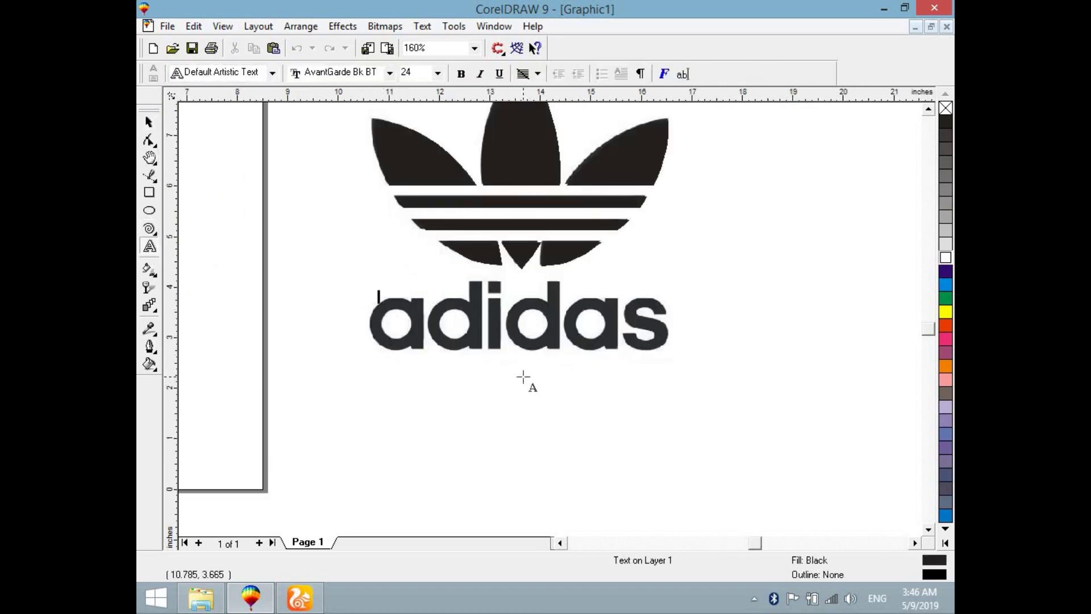
{"action": "type", "text": "A"}
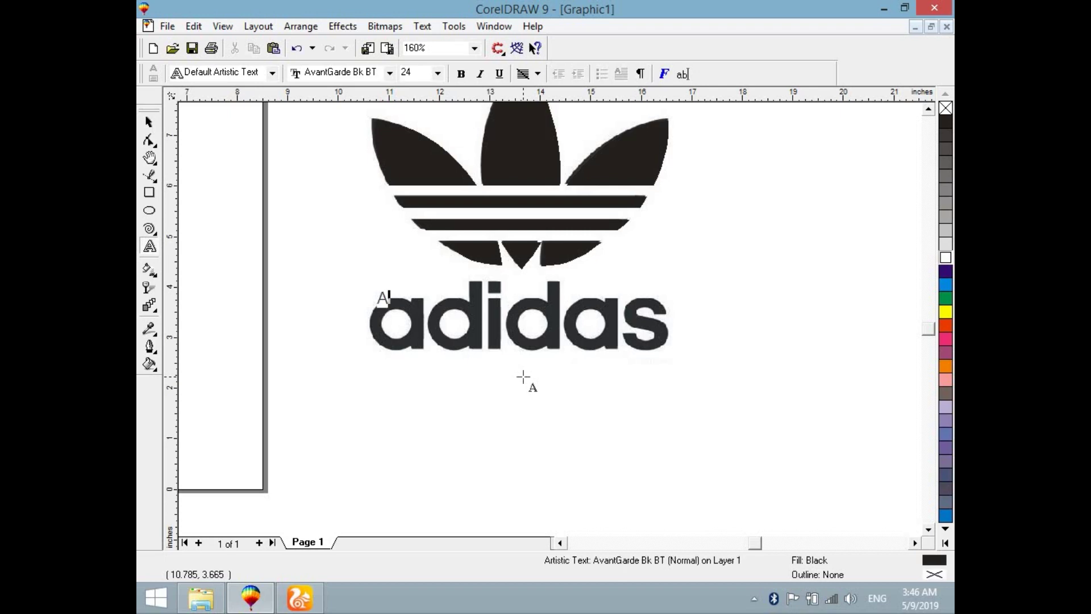
{"action": "key", "text": "BackSpace"}
{"action": "key", "text": "BackSpace"}
{"action": "type", "text": "adidas"}
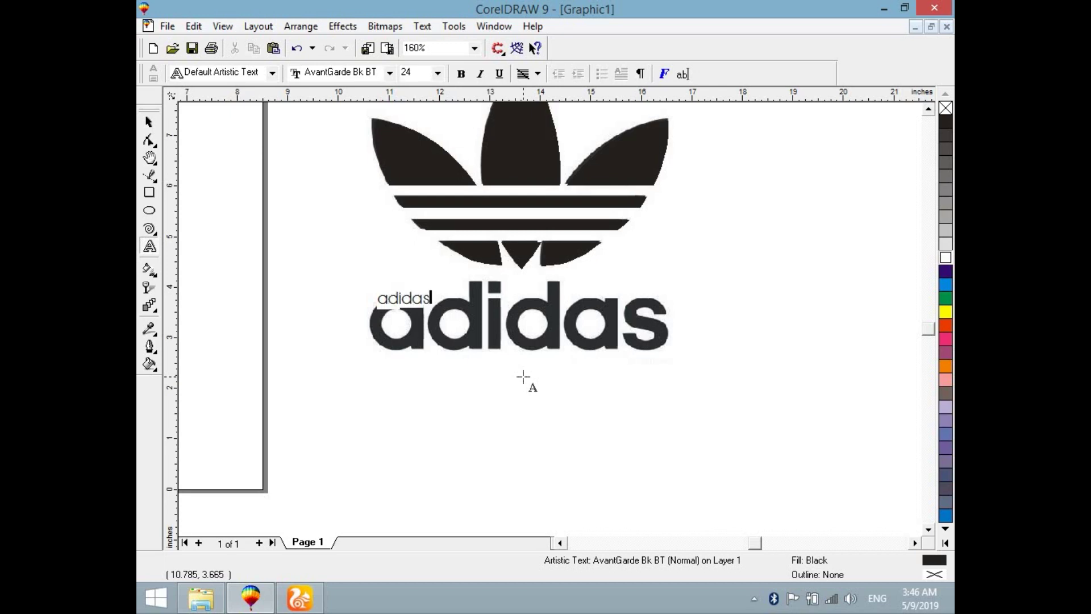
{"action": "left_click_drag", "start_coordinate": [433, 308], "coordinate": [682, 361]}
{"action": "left_click", "coordinate": [148, 121]}
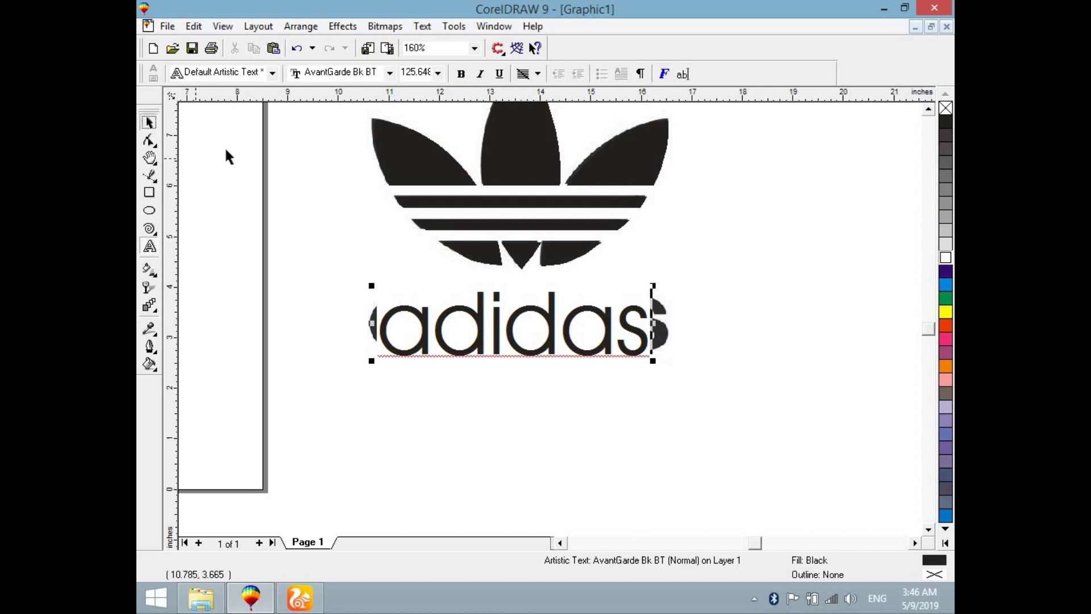
Try to change the text's capital A to a lowercase a, and place the text below the reference wordmark.
{"action": "double_click", "coordinate": [461, 294]}
{"action": "double_click", "coordinate": [414, 318]}
{"action": "left_click_drag", "start_coordinate": [382, 323], "coordinate": [684, 326]}
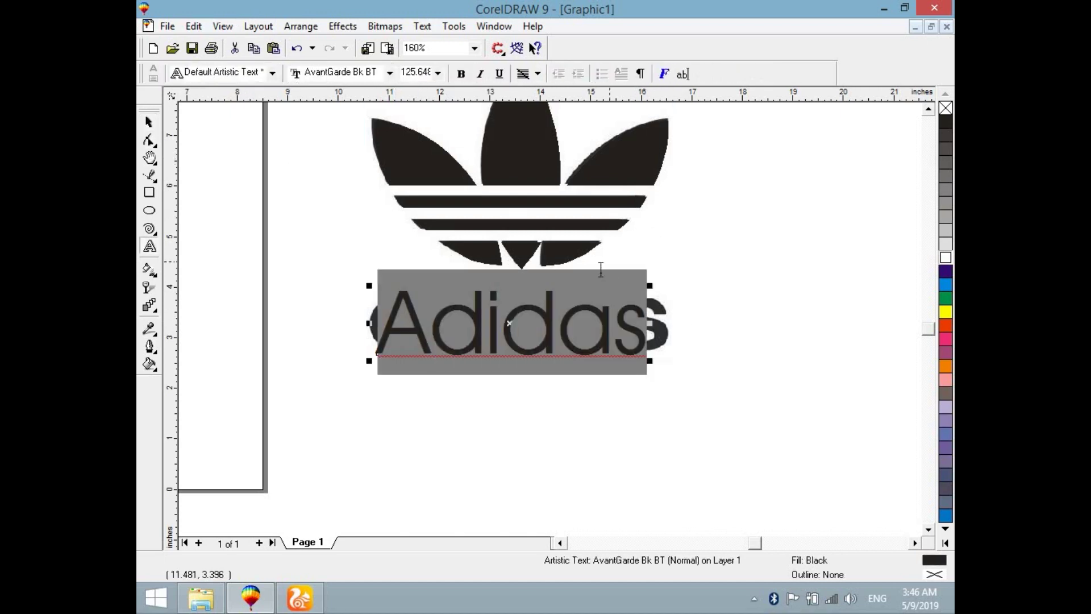
{"action": "left_click", "coordinate": [682, 74]}
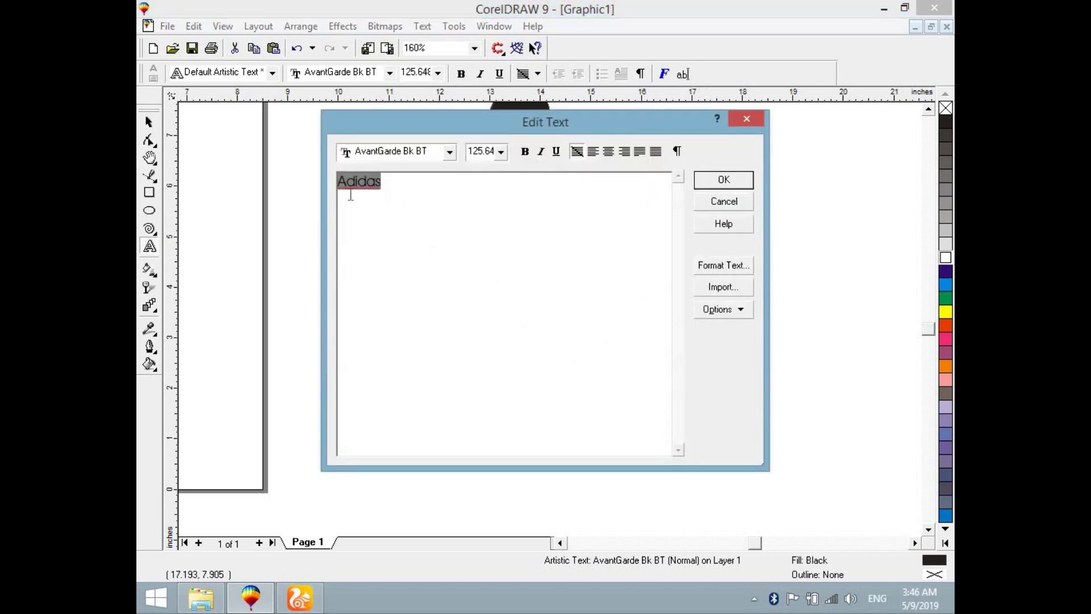
{"action": "left_click", "coordinate": [339, 188]}
{"action": "type", "text": "a"}
{"action": "left_click", "coordinate": [704, 186]}
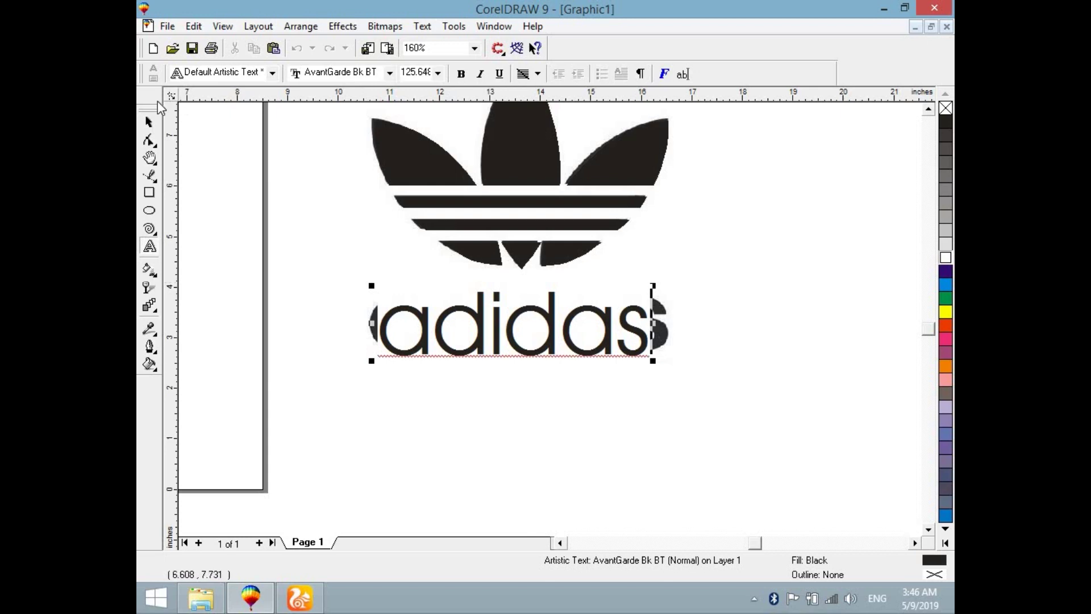
{"action": "key", "text": "ctrl+z"}
{"action": "key", "text": "ctrl+z"}
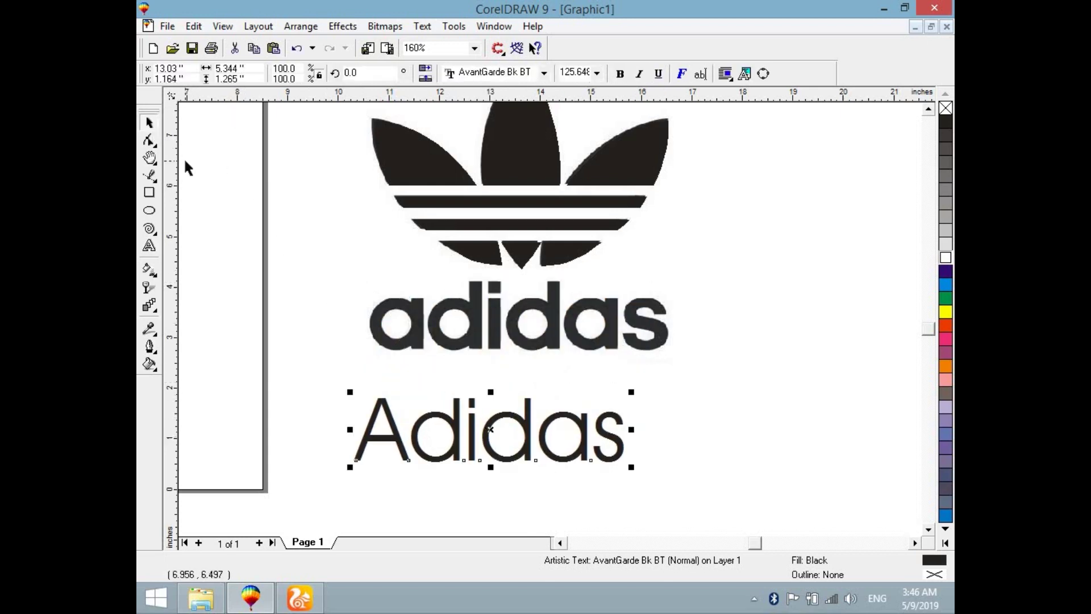
Break the Adidas text apart into separate letters and try to replace the A with a lowercase a.
{"action": "key", "text": "ctrl+k"}
{"action": "double_click", "coordinate": [379, 410]}
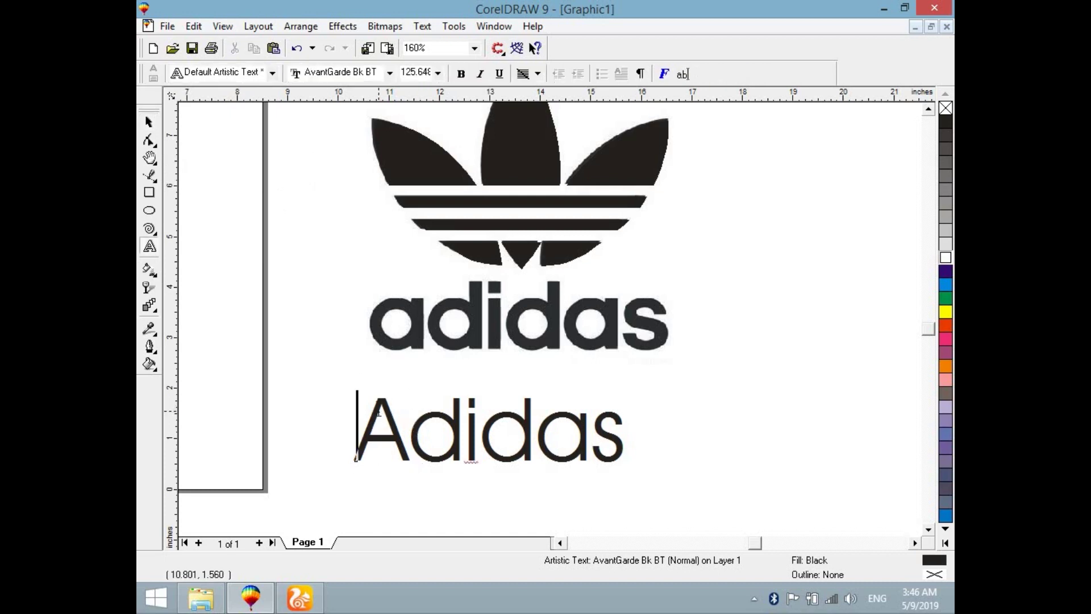
{"action": "key", "text": "shift+Right"}
{"action": "type", "text": "a"}
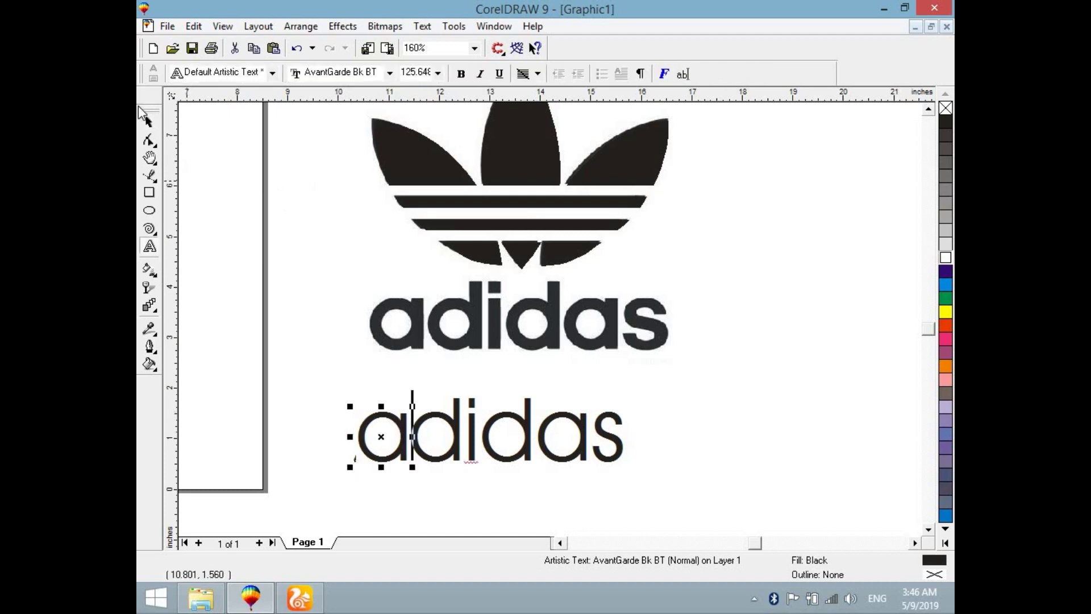
{"action": "left_click", "coordinate": [149, 123]}
{"action": "key", "text": "ctrl+z"}
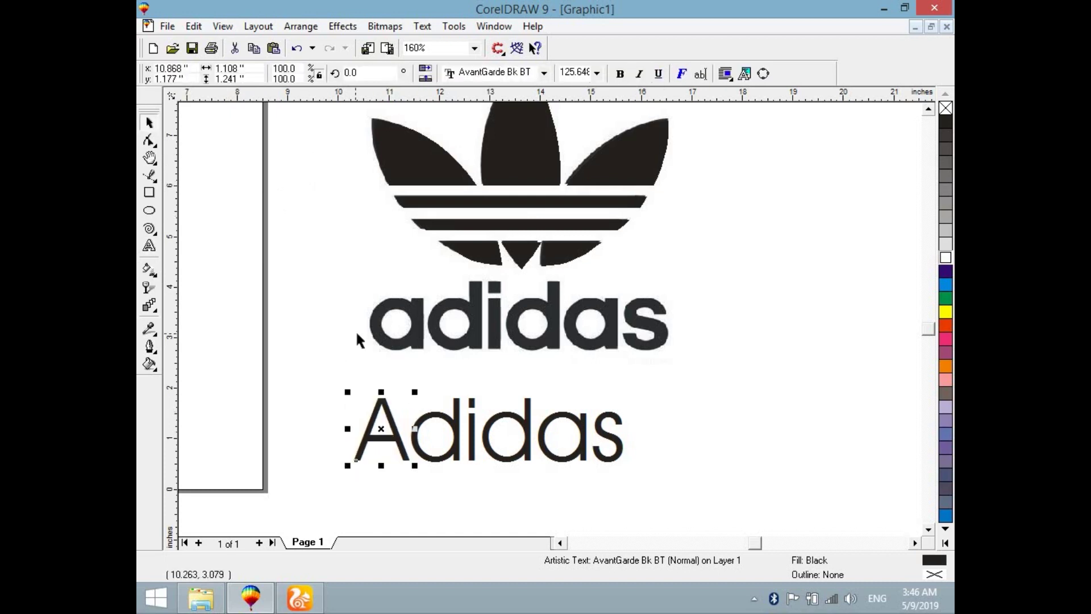
Convert the separate letter A to paragraph text and try to replace it with a lowercase a.
{"action": "left_click", "coordinate": [746, 76]}
{"action": "double_click", "coordinate": [391, 418]}
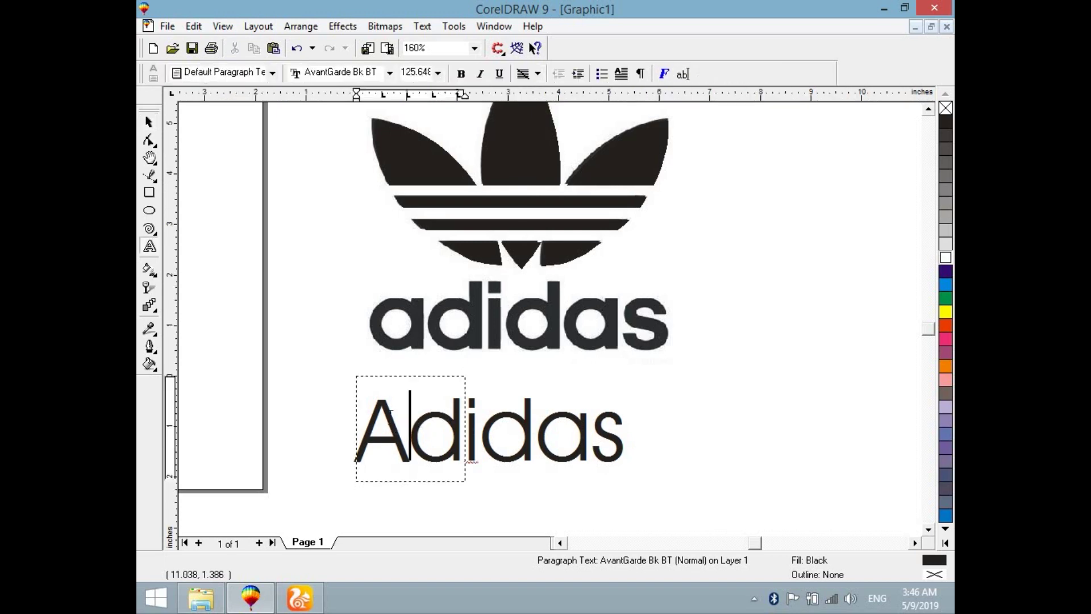
{"action": "key", "text": "shift+Left"}
{"action": "type", "text": "a"}
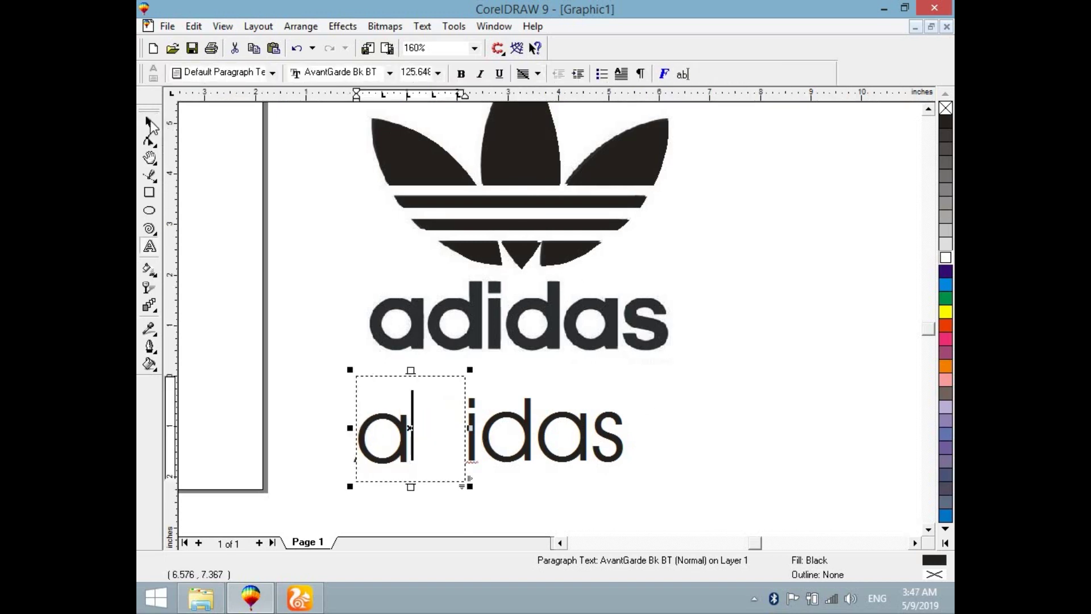
{"action": "left_click", "coordinate": [149, 123]}
{"action": "key", "text": "ctrl+z"}
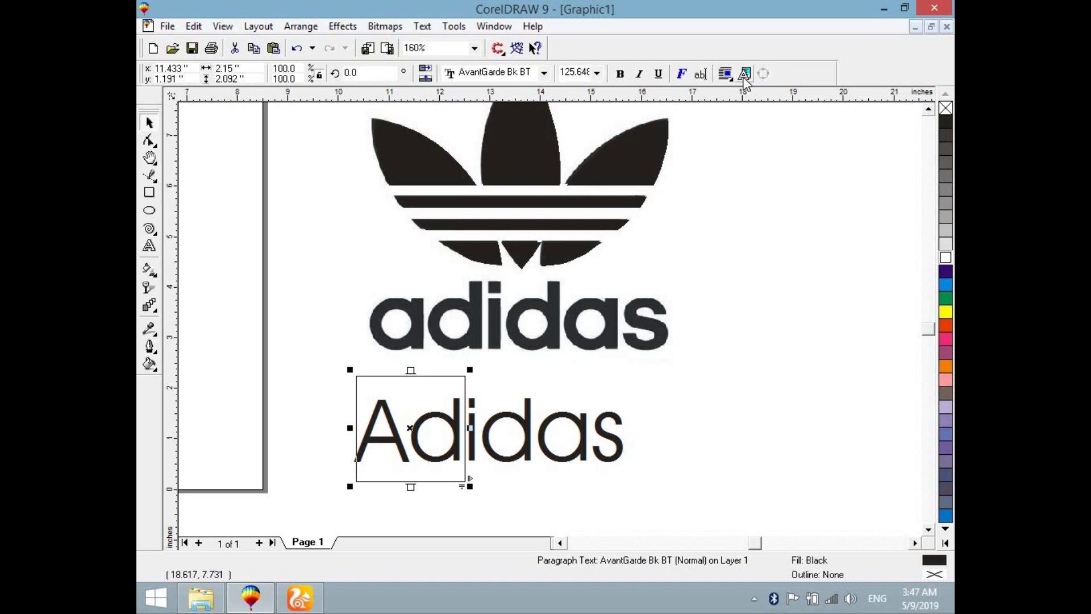
Examine the letter's text formatting options for font, alignment, spacing, tabs, frames and effects, plus its wrapping styles.
{"action": "left_click", "coordinate": [681, 74]}
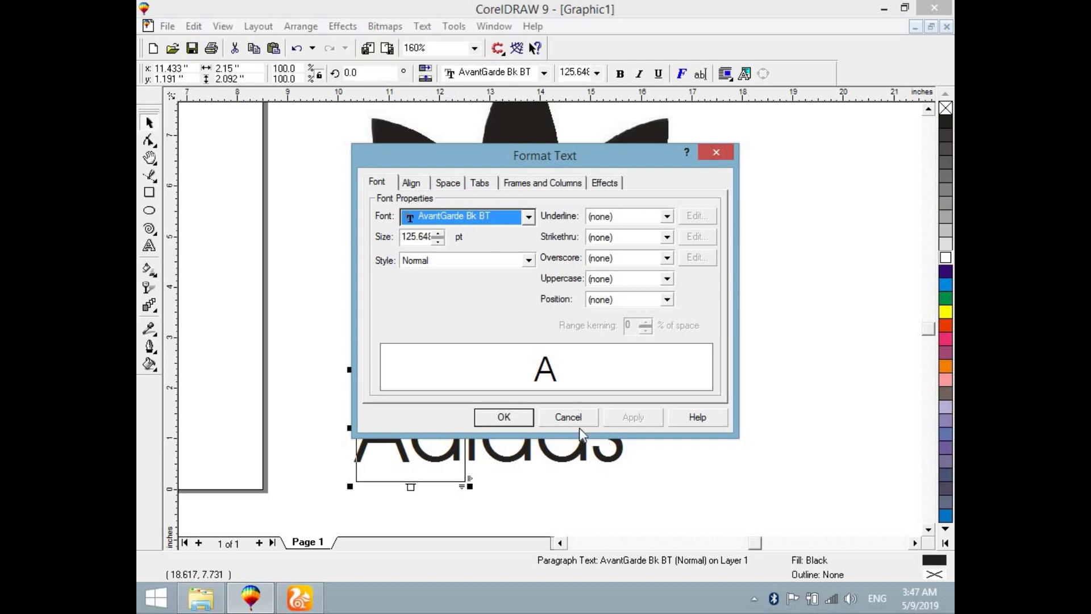
{"action": "left_click", "coordinate": [423, 183]}
{"action": "left_click", "coordinate": [447, 182]}
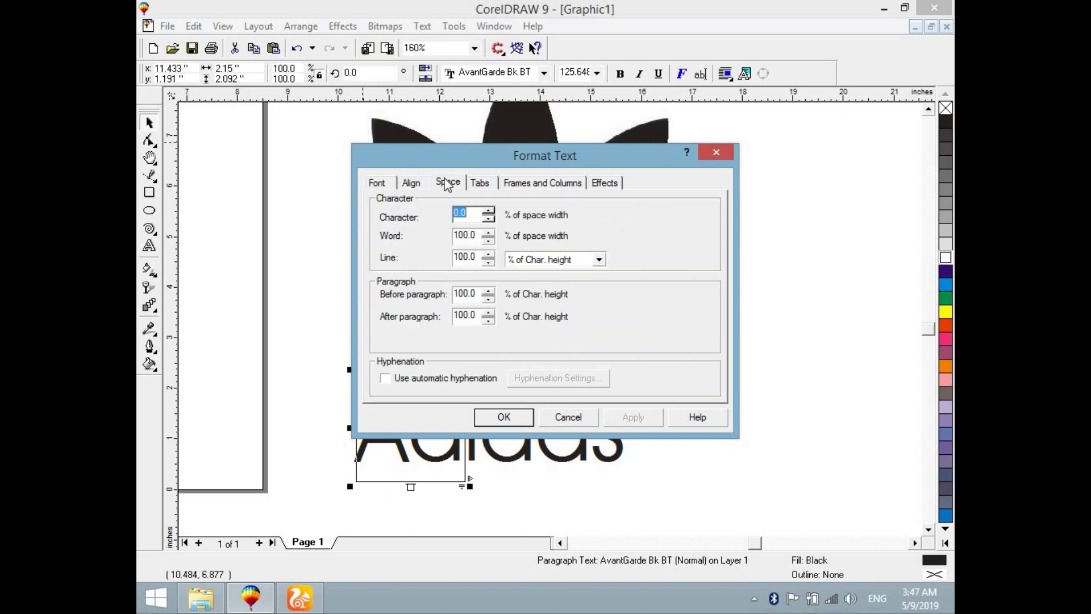
{"action": "left_click", "coordinate": [480, 183]}
{"action": "left_click", "coordinate": [515, 184]}
{"action": "left_click", "coordinate": [610, 183]}
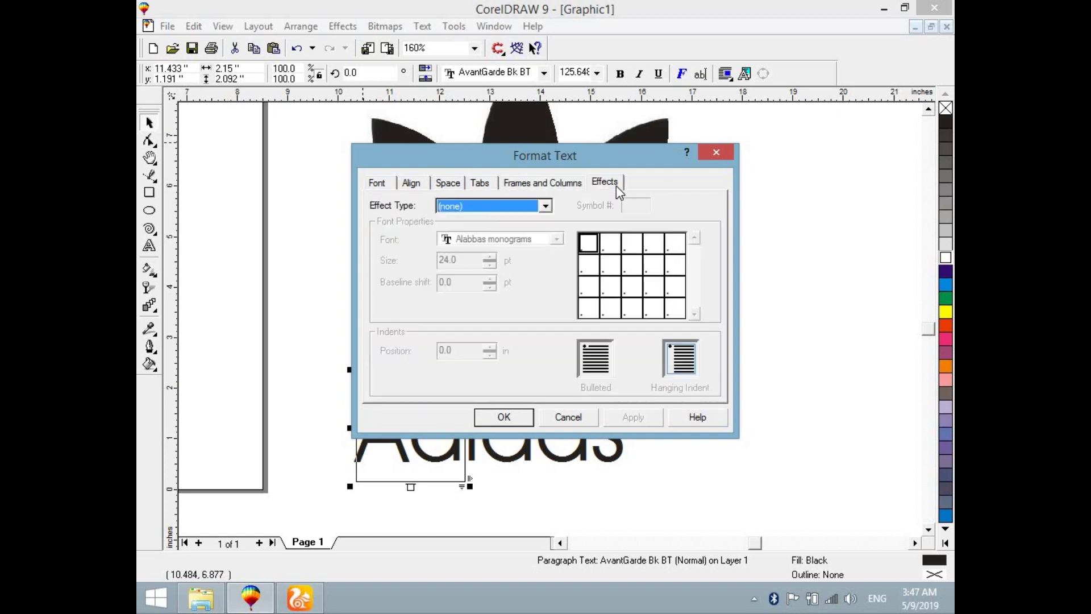
{"action": "left_click", "coordinate": [572, 184]}
{"action": "left_click", "coordinate": [717, 152]}
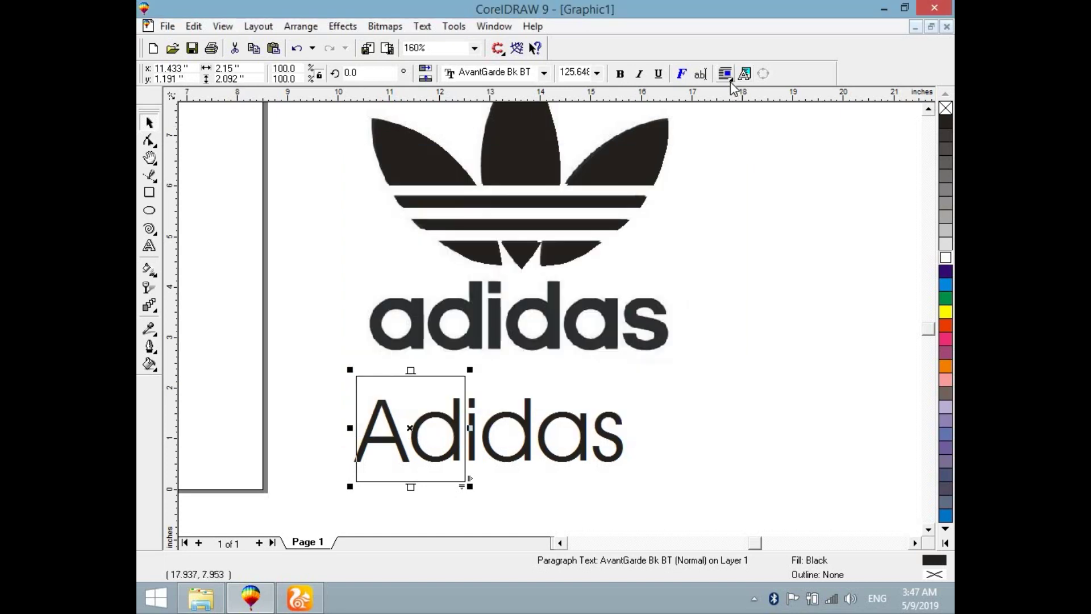
{"action": "left_click", "coordinate": [727, 77]}
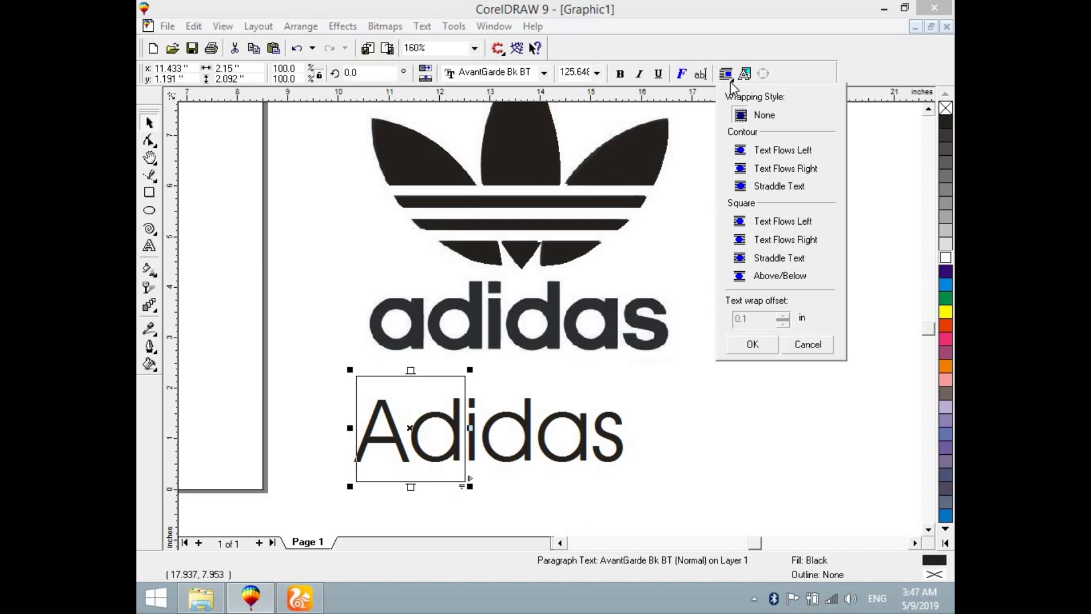
{"action": "left_click", "coordinate": [701, 82]}
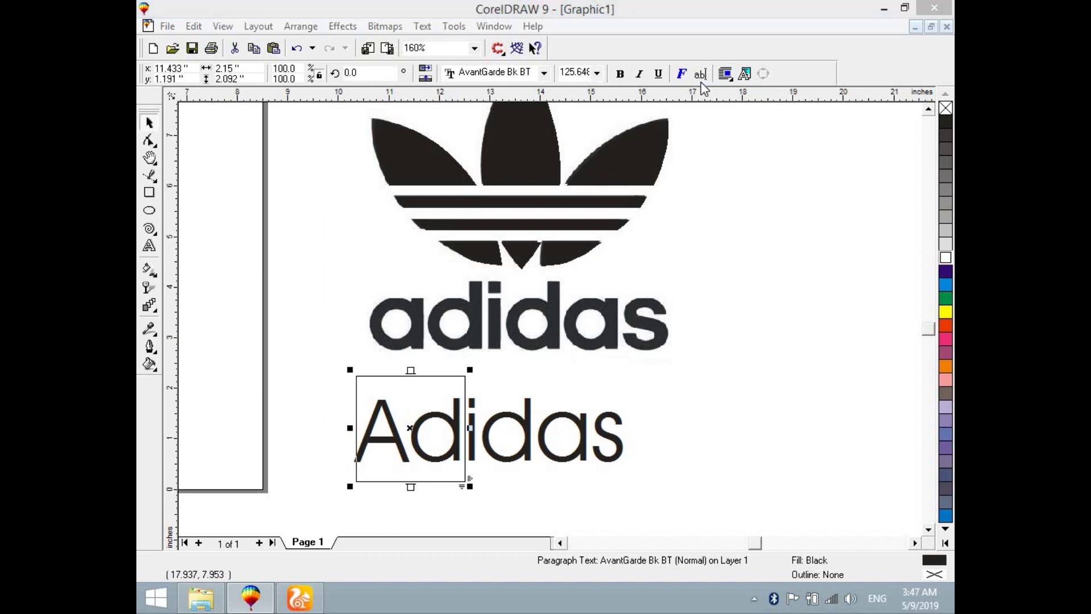
Replace the separate capital A with a lowercase a through the text editing dialog.
{"action": "left_click", "coordinate": [701, 82]}
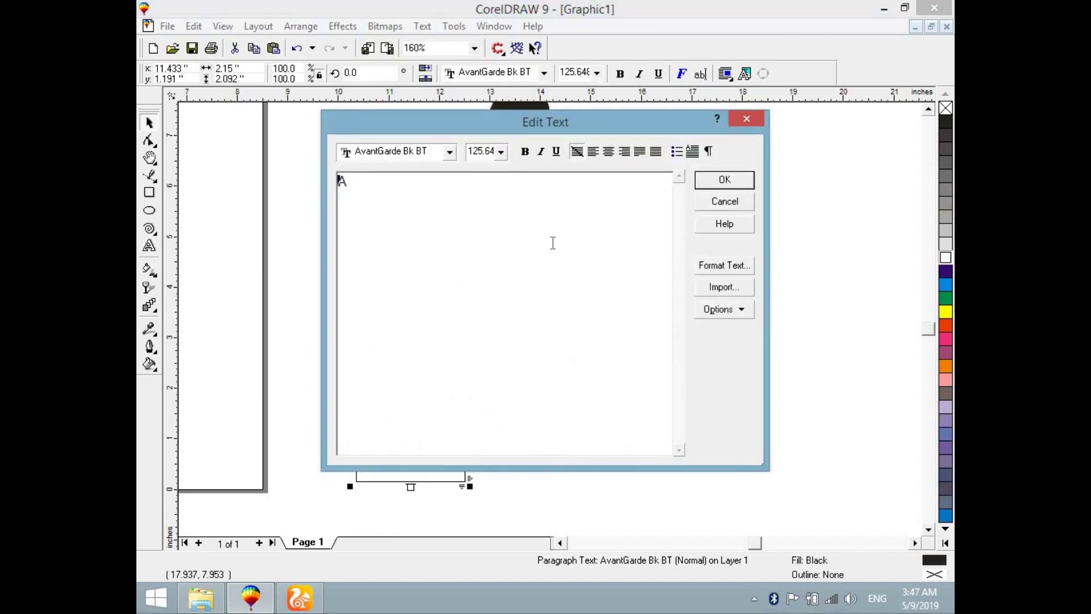
{"action": "left_click", "coordinate": [736, 267]}
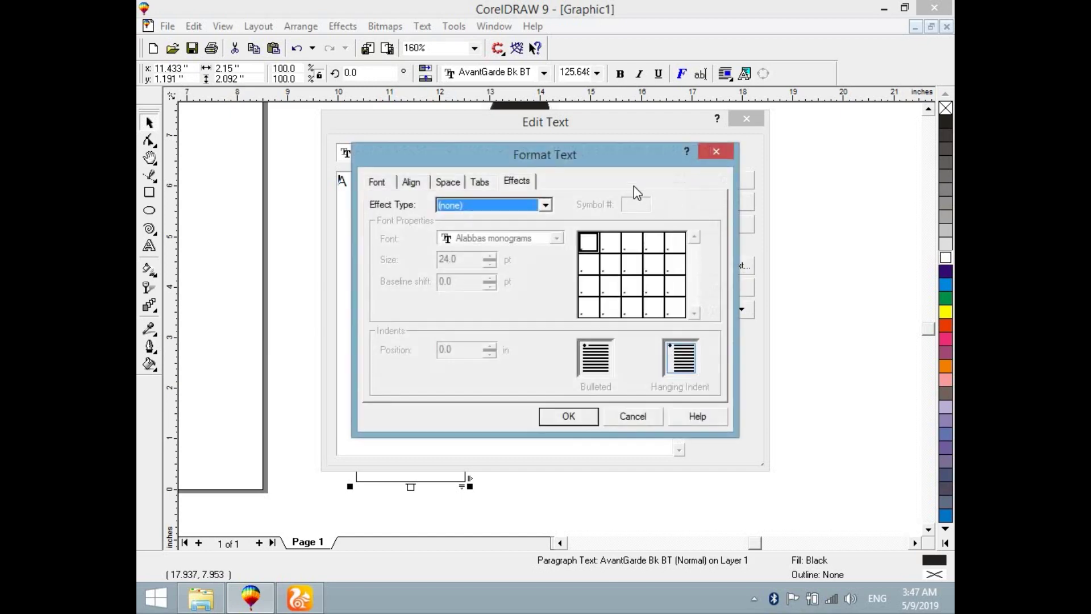
{"action": "left_click", "coordinate": [633, 415]}
{"action": "type", "text": "a"}
{"action": "left_click", "coordinate": [730, 183]}
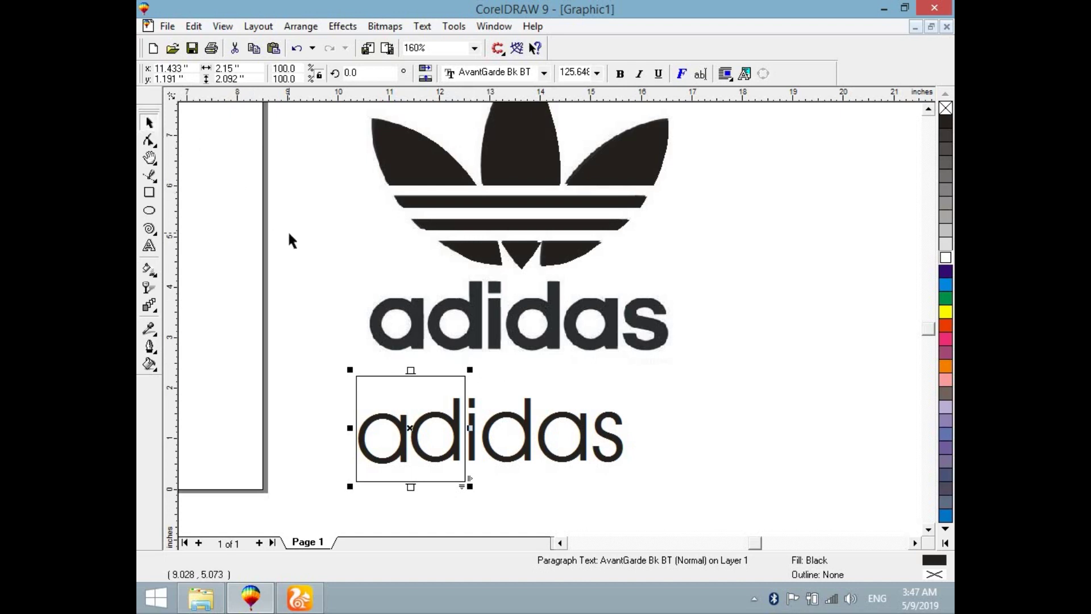
Convert the lowercase a from paragraph text to artistic text.
{"action": "left_click", "coordinate": [301, 244]}
{"action": "left_click_drag", "start_coordinate": [443, 377], "coordinate": [441, 384]}
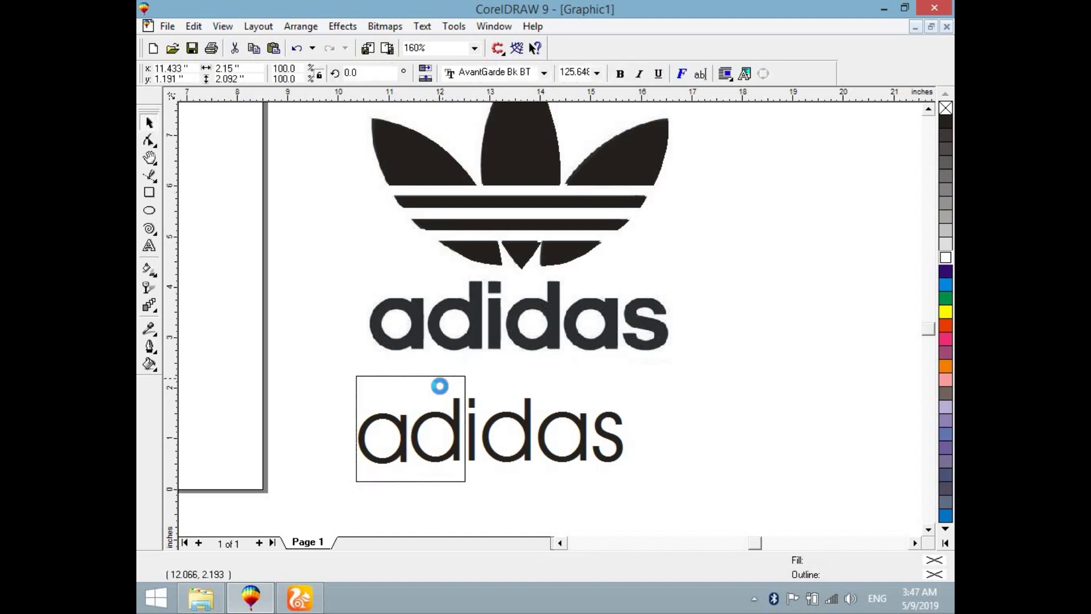
{"action": "left_click", "coordinate": [744, 73]}
{"action": "left_click", "coordinate": [772, 254]}
{"action": "left_click", "coordinate": [388, 453]}
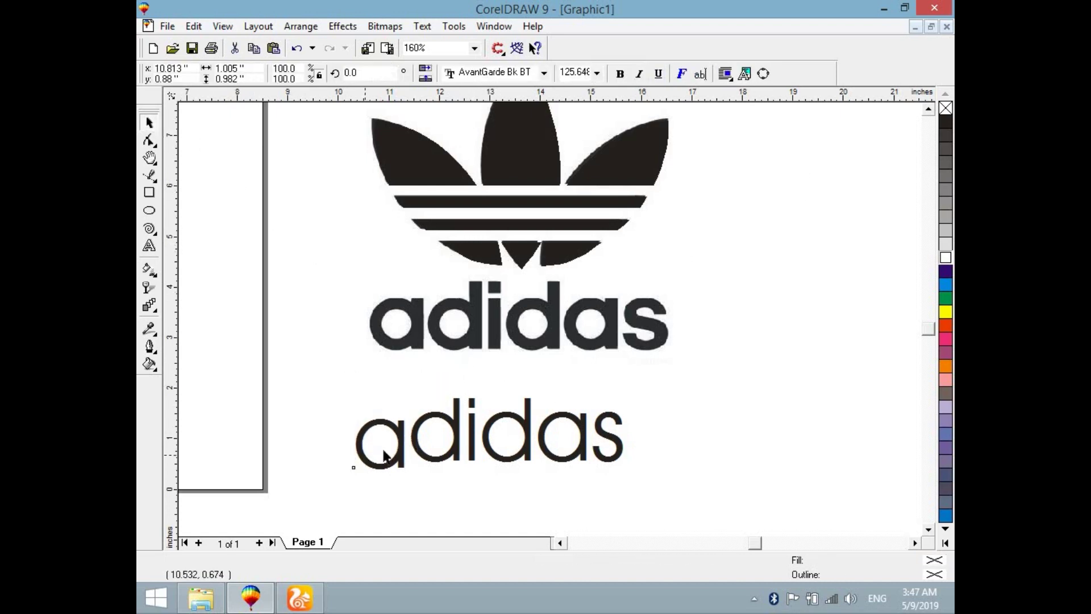
Line up the lowercase a with the neighbouring letter d in the wordmark.
{"action": "left_click", "coordinate": [416, 435], "text": "shift"}
{"action": "key", "text": "t"}
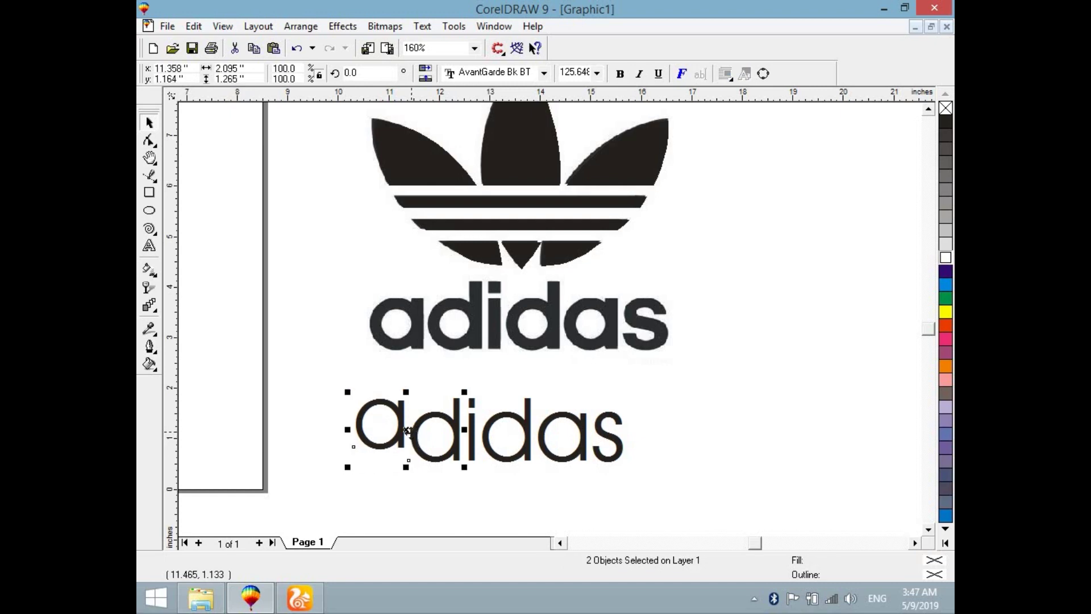
{"action": "key", "text": "ctrl+z"}
{"action": "left_click", "coordinate": [388, 432]}
{"action": "left_click", "coordinate": [406, 436]}
{"action": "left_click_drag", "start_coordinate": [402, 434], "coordinate": [405, 430]}
Place all six letters over the reference wordmark, make them bold and widen them to 5.76 inches overall.
{"action": "left_click_drag", "start_coordinate": [333, 383], "coordinate": [666, 487]}
{"action": "left_click_drag", "start_coordinate": [492, 430], "coordinate": [507, 317]}
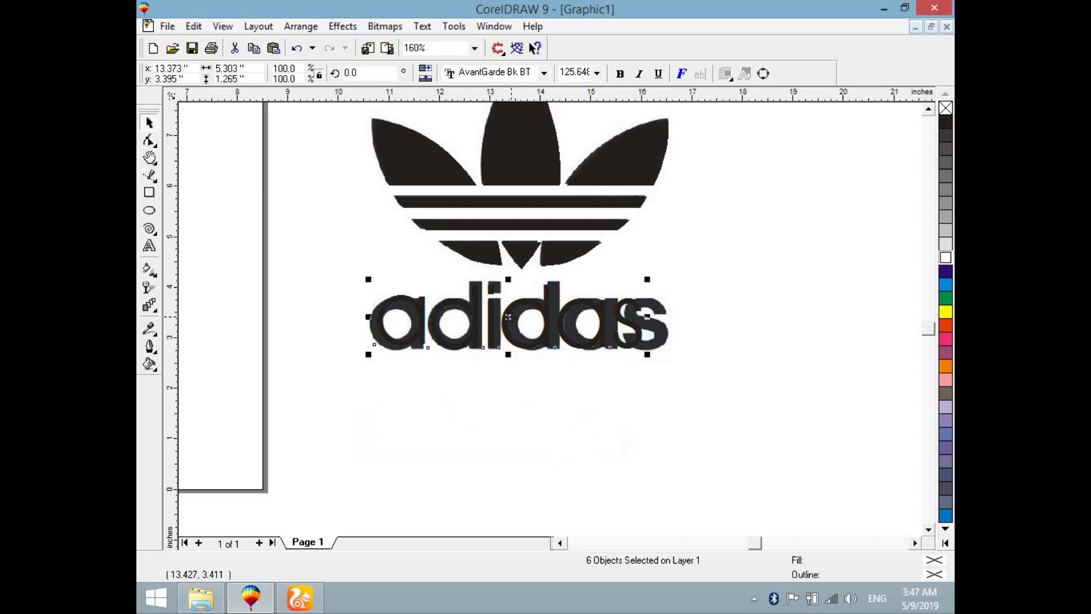
{"action": "left_click", "coordinate": [623, 74]}
{"action": "left_click_drag", "start_coordinate": [649, 316], "coordinate": [671, 316]}
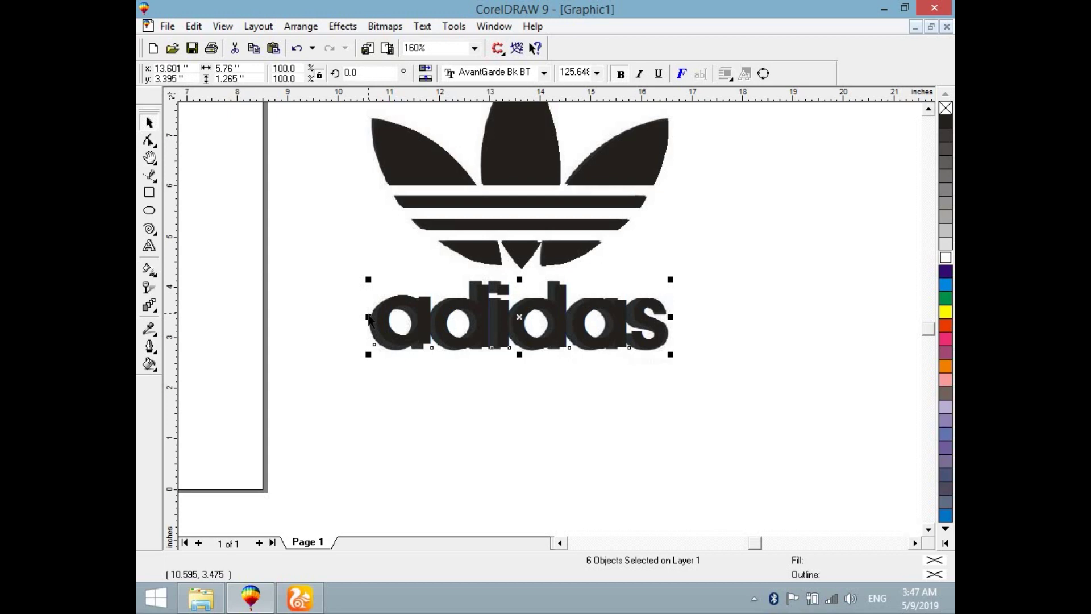
{"action": "left_click", "coordinate": [370, 320]}
Group the six bold letters and fit the group over the reference wordmark.
{"action": "left_click_drag", "start_coordinate": [740, 386], "coordinate": [366, 279]}
{"action": "key", "text": "ctrl+g"}
{"action": "left_click_drag", "start_coordinate": [519, 316], "coordinate": [513, 318]}
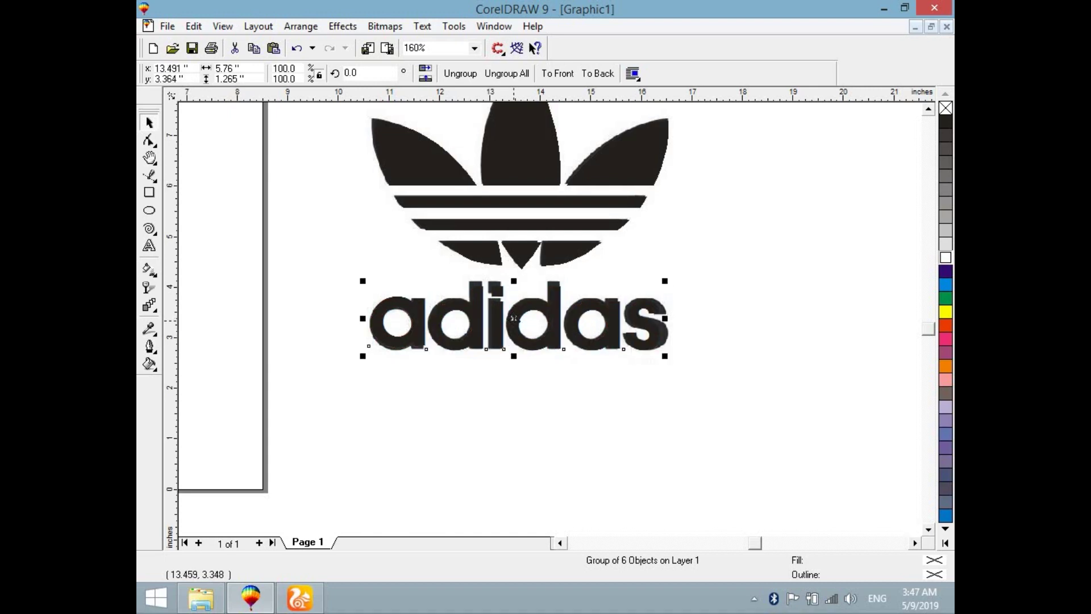
{"action": "left_click_drag", "start_coordinate": [664, 320], "coordinate": [672, 320]}
{"action": "left_click_drag", "start_coordinate": [519, 279], "coordinate": [519, 274]}
Move the letter group below the reference wordmark and ungroup it into single letters.
{"action": "left_click_drag", "start_coordinate": [359, 319], "coordinate": [360, 387]}
{"action": "left_click_drag", "start_coordinate": [515, 322], "coordinate": [510, 427]}
{"action": "key", "text": "ctrl+u"}
{"action": "left_click", "coordinate": [351, 359]}
Position the separate letters one by one over their matching letters in the reference wordmark.
{"action": "left_click_drag", "start_coordinate": [412, 421], "coordinate": [411, 325]}
{"action": "left_click_drag", "start_coordinate": [469, 420], "coordinate": [496, 307]}
{"action": "left_click_drag", "start_coordinate": [540, 403], "coordinate": [539, 305]}
{"action": "left_click_drag", "start_coordinate": [574, 421], "coordinate": [571, 326]}
{"action": "left_click_drag", "start_coordinate": [635, 418], "coordinate": [671, 324]}
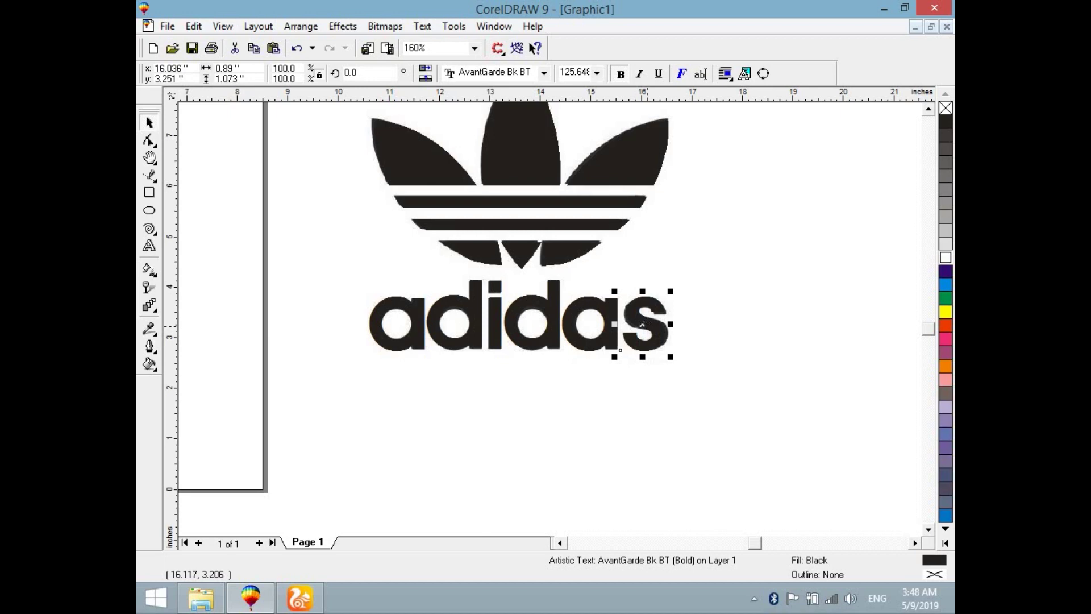
Resize the final s to about 0.97 by 1.07 inches so it covers the reference s.
{"action": "left_click", "coordinate": [643, 321]}
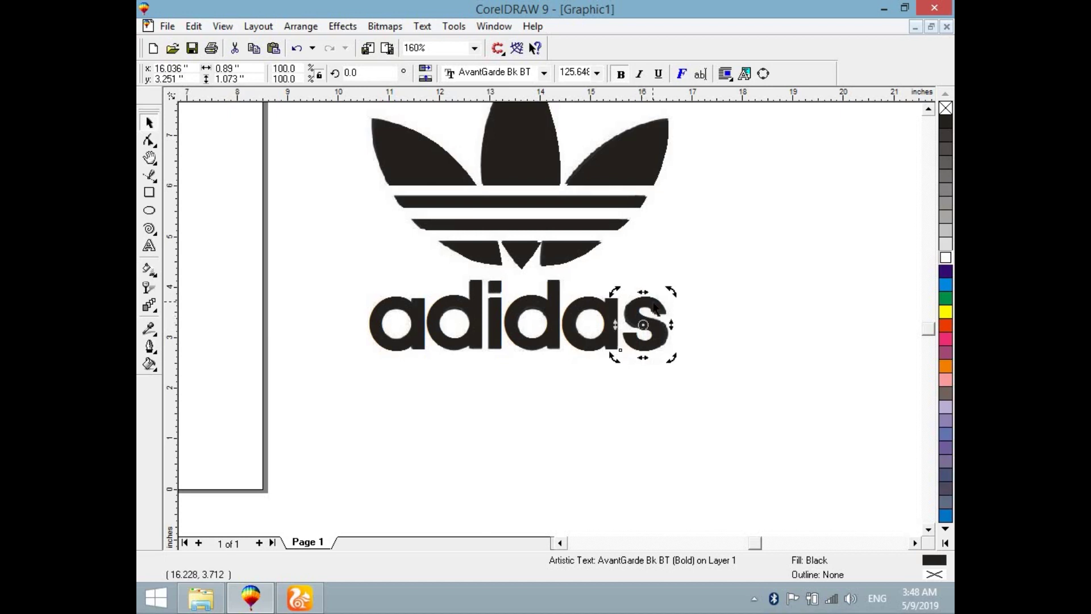
{"action": "scroll", "coordinate": [653, 301], "scroll_direction": "up", "scroll_amount": 3}
{"action": "left_click", "coordinate": [663, 380]}
{"action": "left_click_drag", "start_coordinate": [700, 374], "coordinate": [708, 374]}
{"action": "left_click_drag", "start_coordinate": [625, 281], "coordinate": [625, 285]}
{"action": "left_click_drag", "start_coordinate": [546, 375], "coordinate": [541, 375]}
{"action": "left_click_drag", "start_coordinate": [621, 286], "coordinate": [621, 282]}
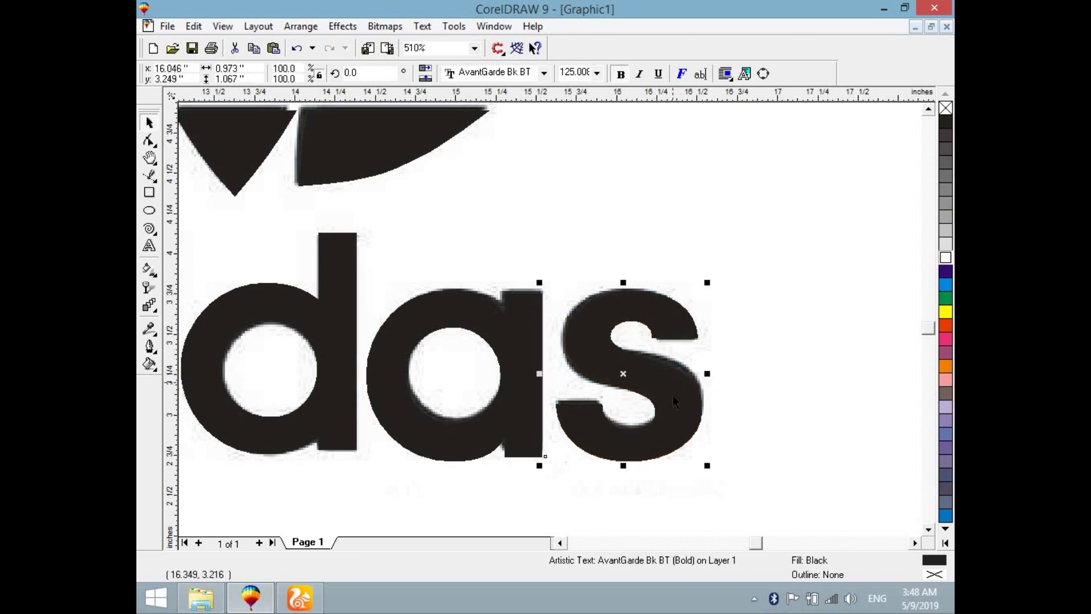
Move the whole vector logo together with its reference bitmap toward the page.
{"action": "scroll", "coordinate": [698, 420], "scroll_direction": "down", "scroll_amount": 4}
{"action": "left_click_drag", "start_coordinate": [779, 470], "coordinate": [487, 210]}
{"action": "left_click_drag", "start_coordinate": [601, 328], "coordinate": [376, 330]}
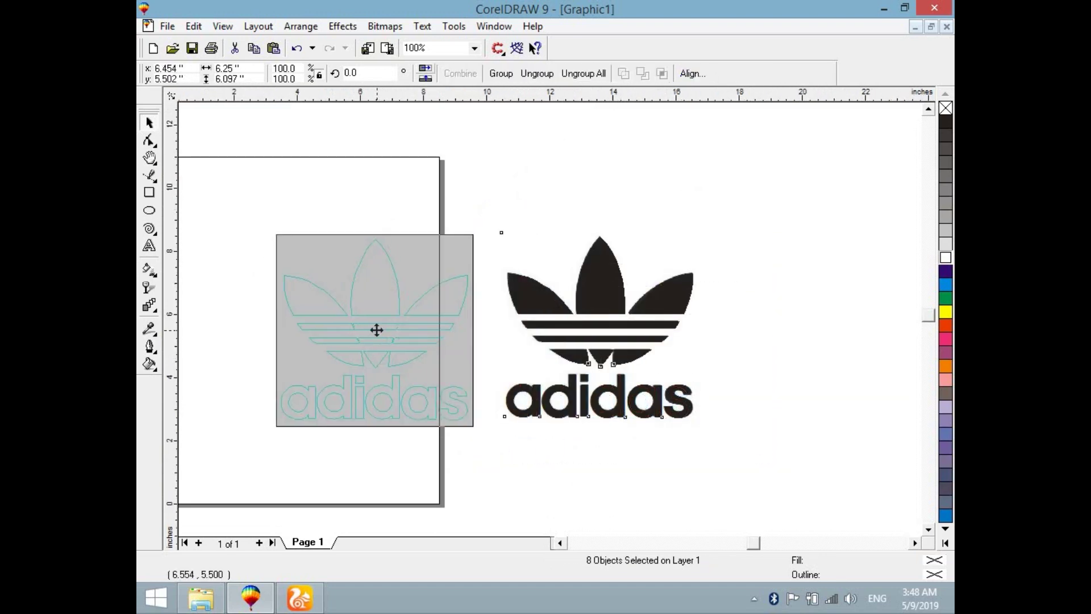
Group the six wordmark letters, and move the wordmark and trefoil off the reference bitmap to the empty area beside the page.
{"action": "left_click", "coordinate": [486, 430]}
{"action": "left_click_drag", "start_coordinate": [499, 455], "coordinate": [271, 370]}
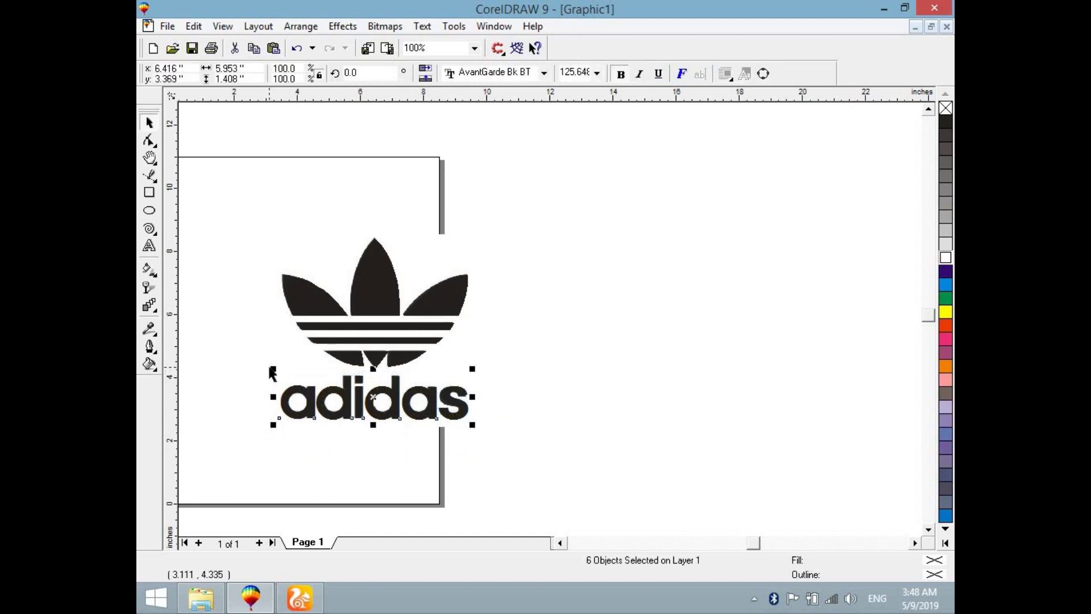
{"action": "key", "text": "ctrl+g"}
{"action": "left_click", "coordinate": [412, 326], "text": "shift"}
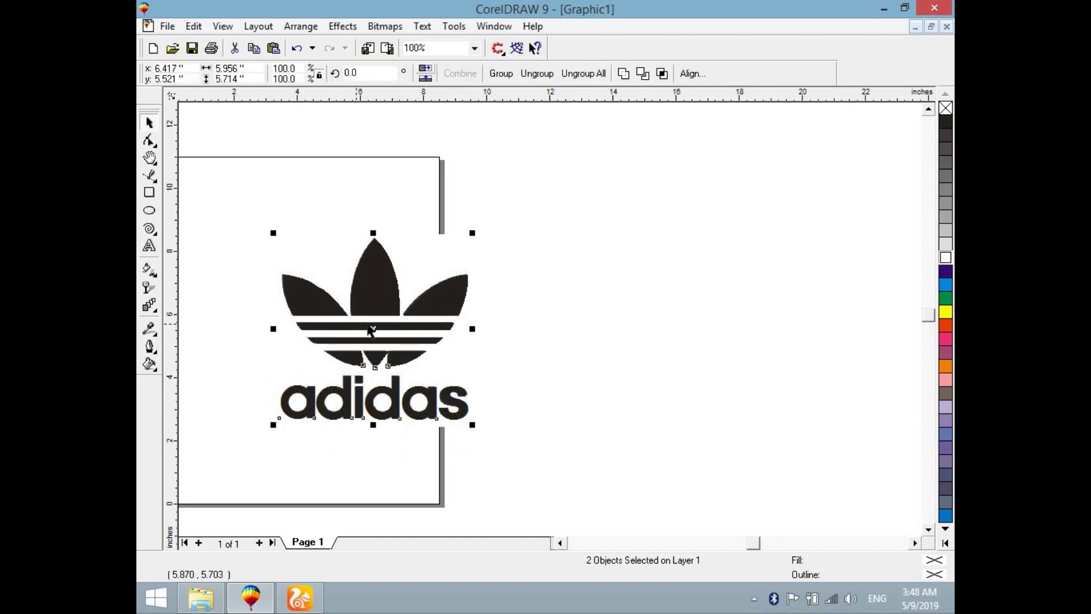
{"action": "left_click_drag", "start_coordinate": [374, 330], "coordinate": [649, 354]}
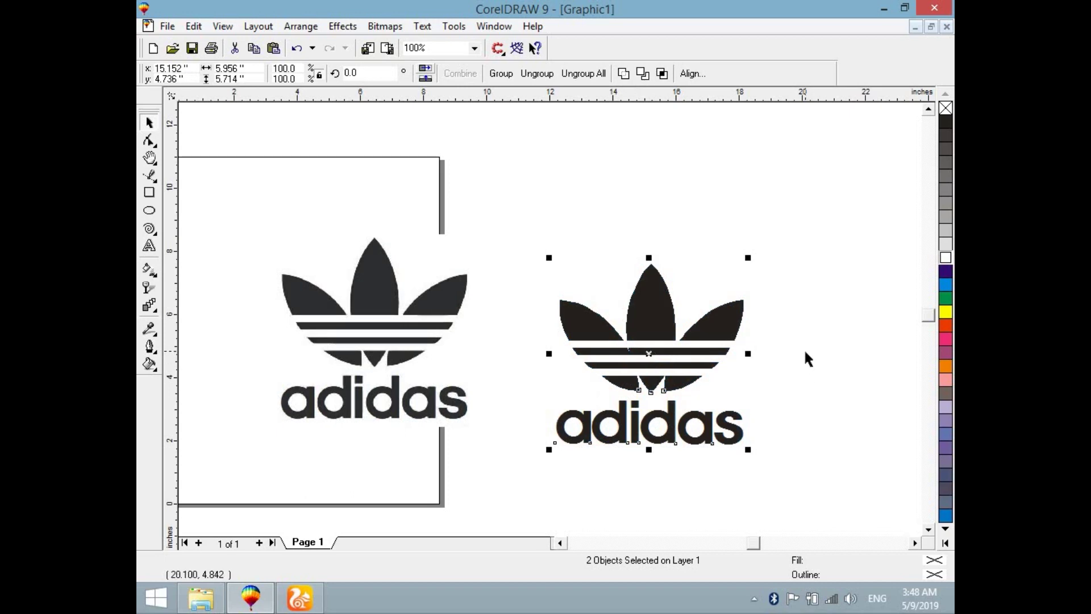
Delete the reference bitmap and group the vector trefoil with the wordmark.
{"action": "left_click", "coordinate": [567, 478]}
{"action": "left_click_drag", "start_coordinate": [496, 454], "coordinate": [241, 209]}
{"action": "key", "text": "Delete"}
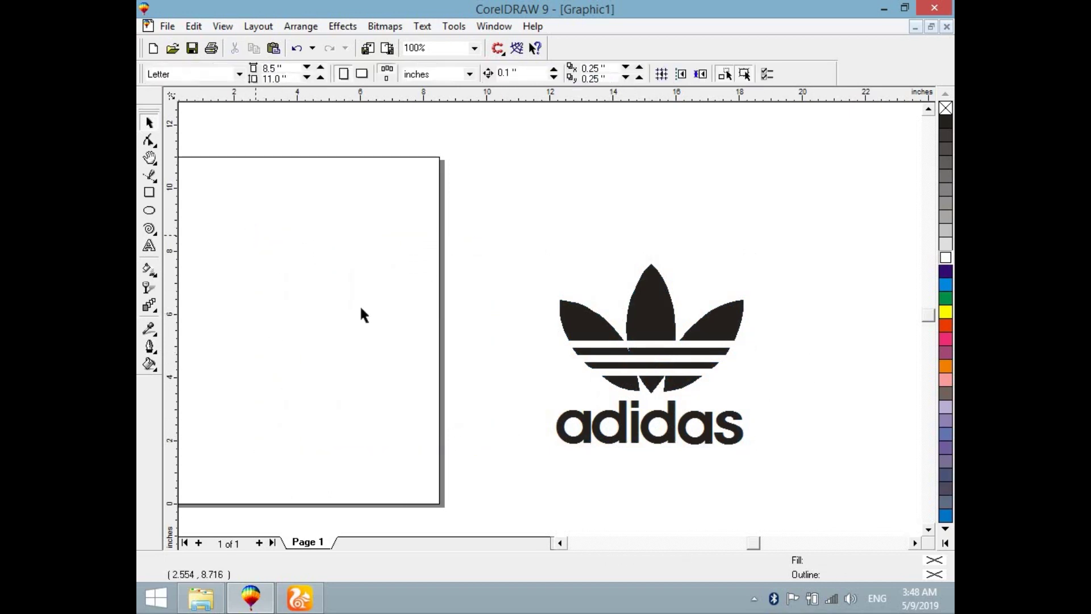
{"action": "left_click_drag", "start_coordinate": [540, 238], "coordinate": [802, 474]}
{"action": "key", "text": "ctrl+g"}
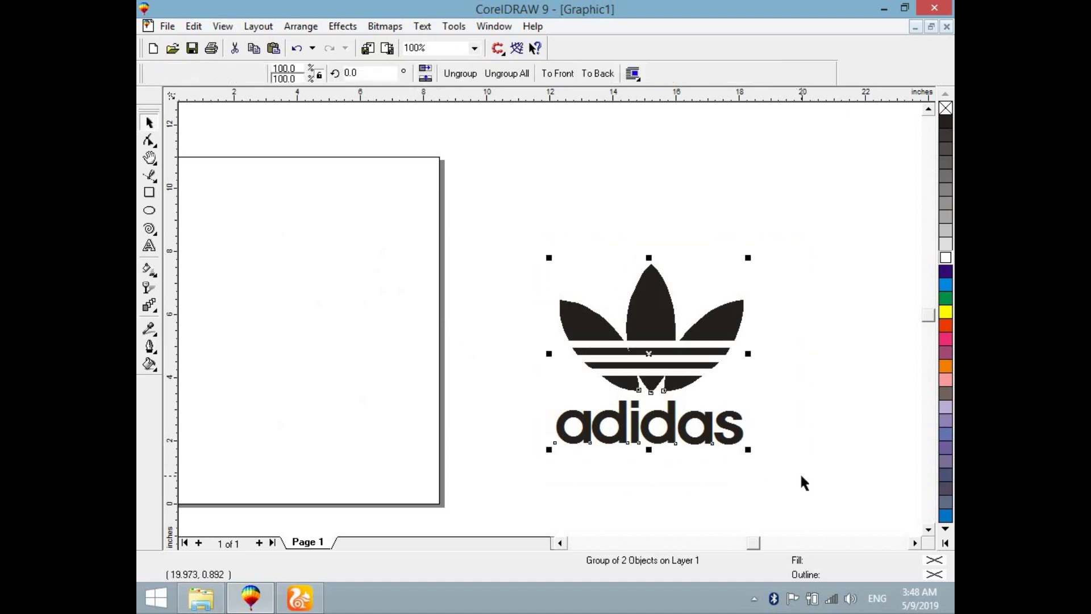
Move the grouped logo across the page onto the photo of the woman in the T-shirt.
{"action": "key", "text": "h"}
{"action": "left_click_drag", "start_coordinate": [503, 467], "coordinate": [747, 426]}
{"action": "scroll", "coordinate": [750, 429], "scroll_direction": "down", "scroll_amount": 2}
{"action": "key", "text": "space"}
{"action": "left_click_drag", "start_coordinate": [813, 386], "coordinate": [562, 398]}
Scale the logo down proportionally and fit it over the logo printed on the T-shirt.
{"action": "scroll", "coordinate": [562, 398], "scroll_direction": "up", "scroll_amount": 3}
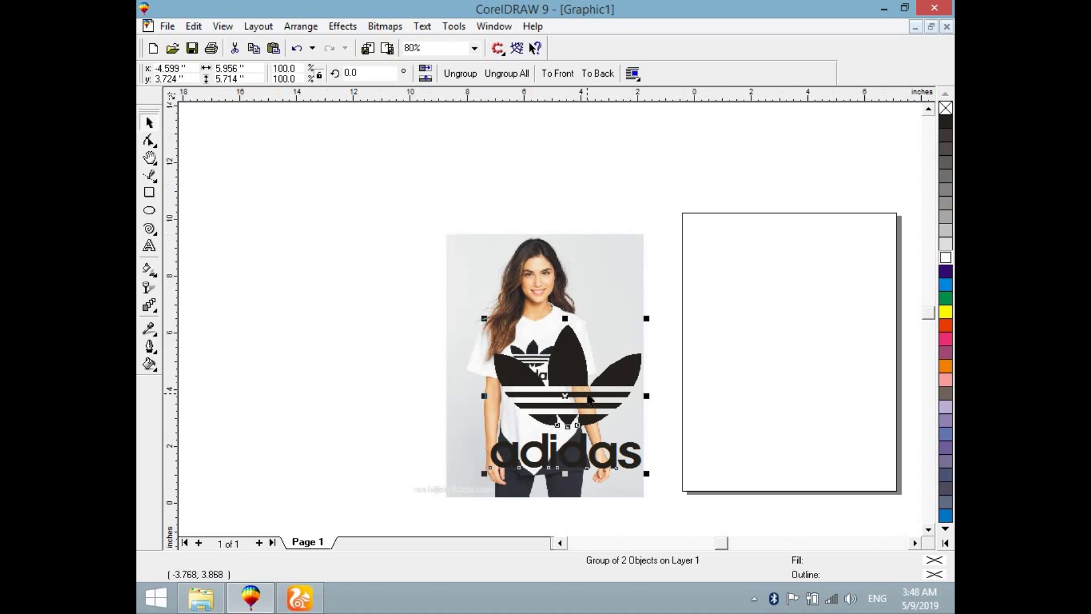
{"action": "left_click_drag", "start_coordinate": [652, 310], "coordinate": [643, 373]}
{"action": "scroll", "coordinate": [547, 368], "scroll_direction": "up", "scroll_amount": 2}
{"action": "left_click_drag", "start_coordinate": [591, 454], "coordinate": [641, 372]}
{"action": "left_click_drag", "start_coordinate": [699, 289], "coordinate": [679, 303]}
Place the scaled-down logo in the empty area beside the T-shirt photo.
{"action": "left_click_drag", "start_coordinate": [636, 370], "coordinate": [810, 346]}
{"action": "scroll", "coordinate": [810, 346], "scroll_direction": "up", "scroll_amount": 1}
{"action": "left_click", "coordinate": [782, 239]}
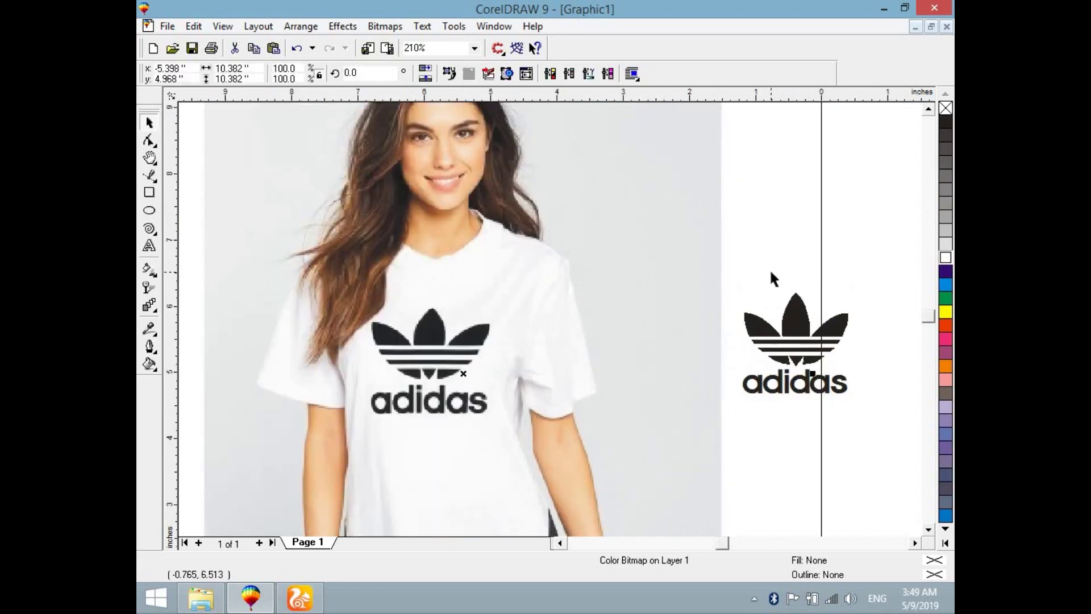